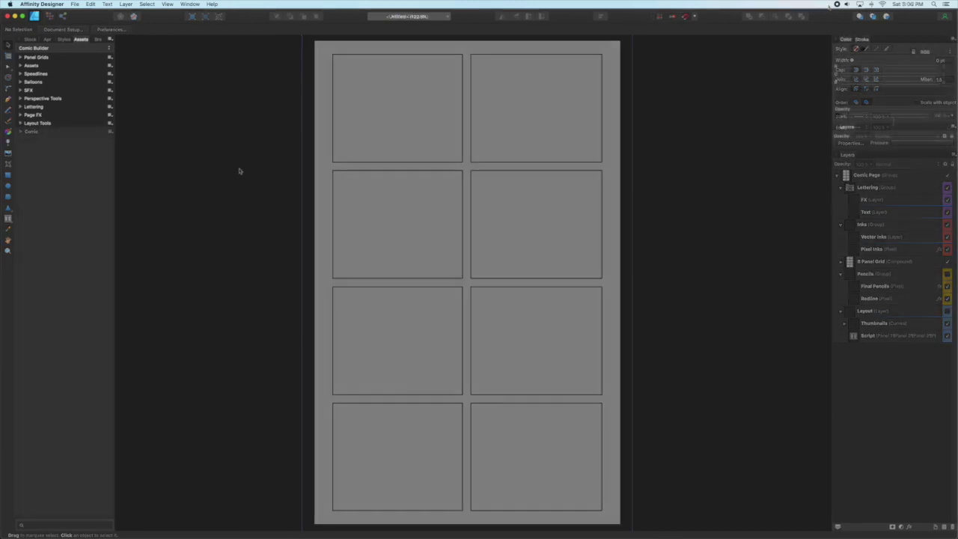
Create a new document from the American Comic Page preset and add a new layer
{"action": "left_click", "coordinate": [75, 5]}
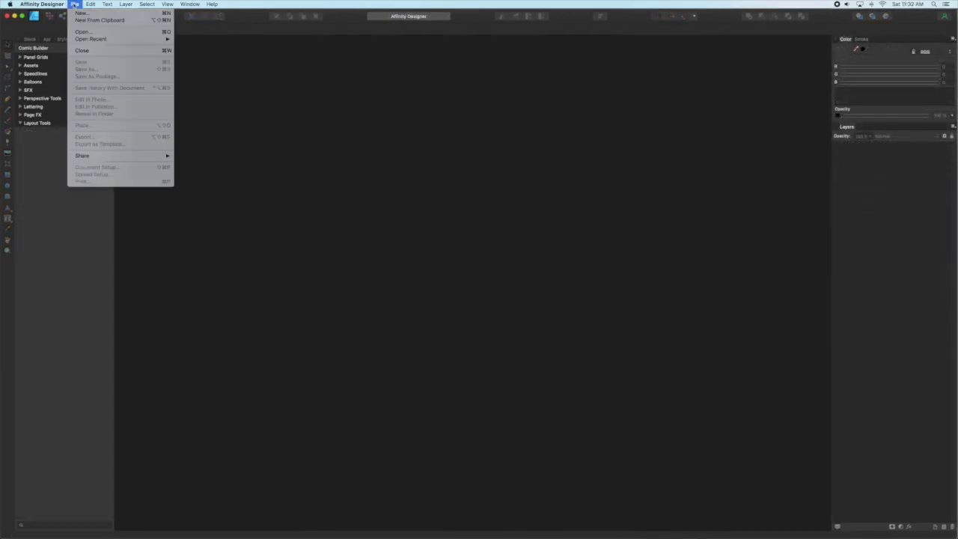
{"action": "left_click", "coordinate": [80, 15]}
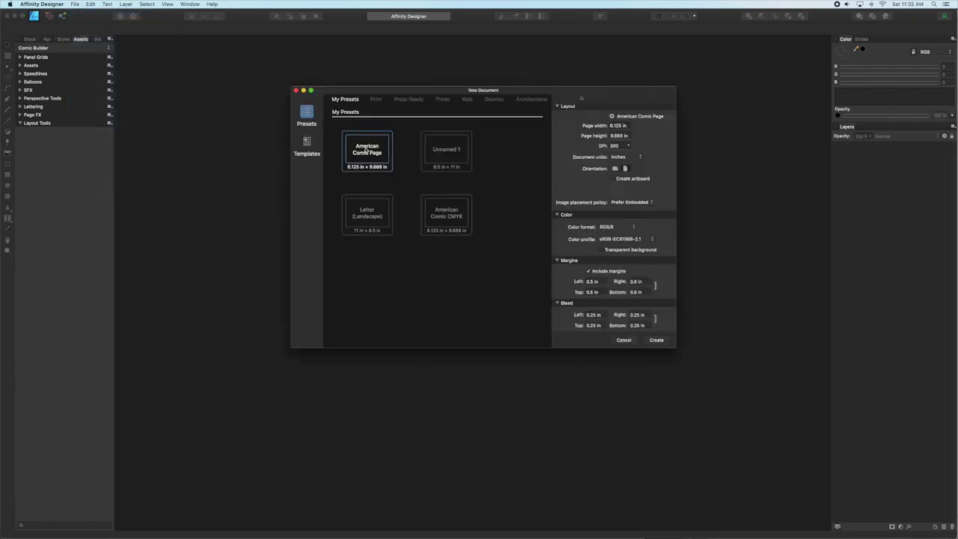
{"action": "left_click", "coordinate": [658, 343]}
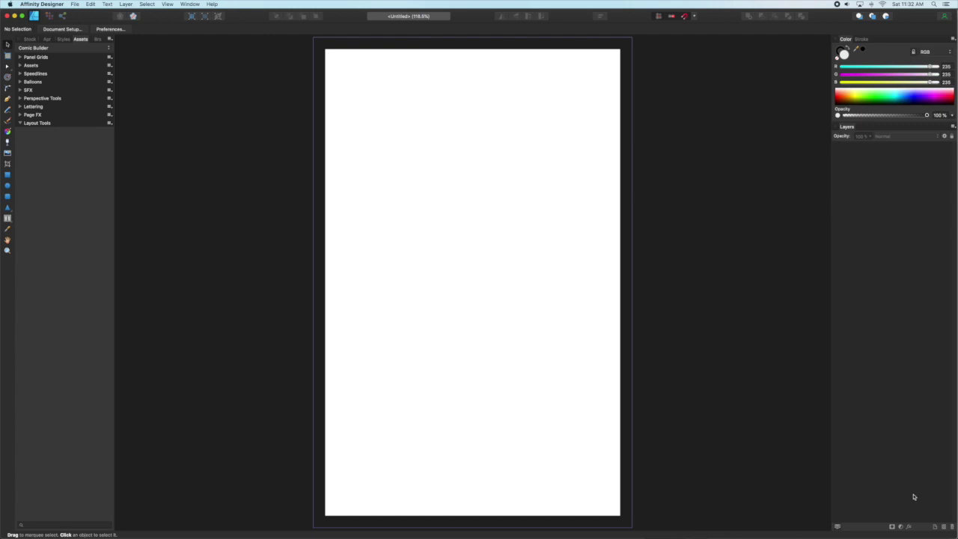
{"action": "left_click", "coordinate": [935, 528]}
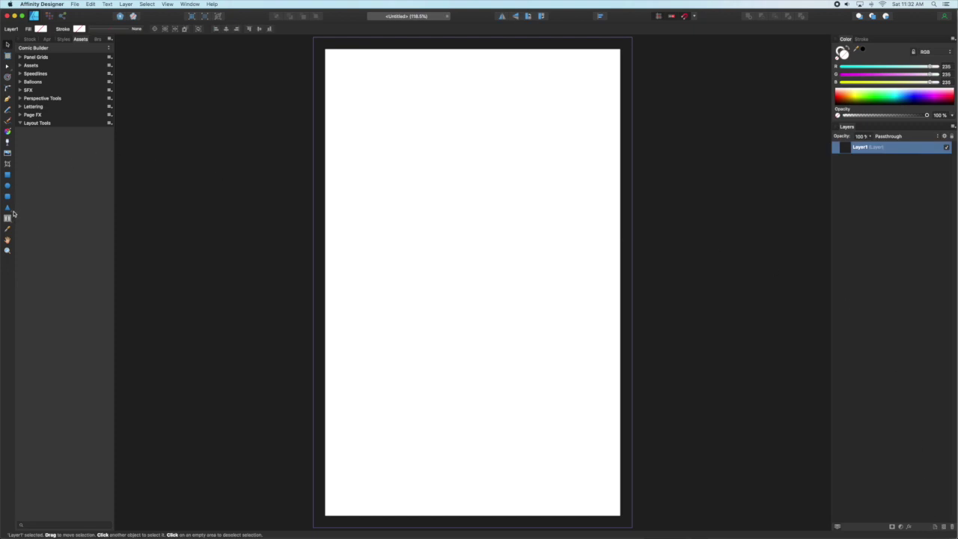
Draw a text frame at the page's upper left and fill it with repeated 'Panel 1' lines
{"action": "left_click", "coordinate": [7, 219]}
{"action": "left_click_drag", "start_coordinate": [346, 68], "coordinate": [512, 352]}
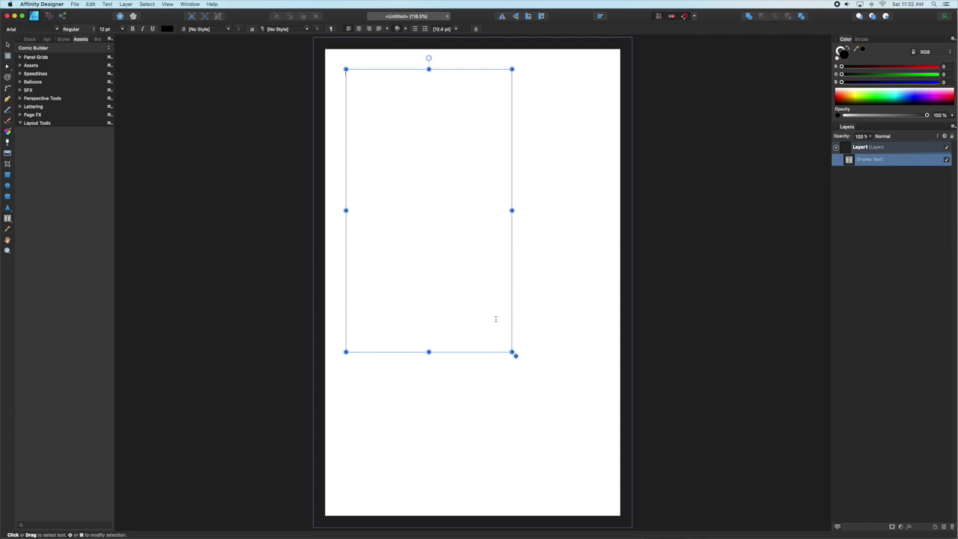
{"action": "type", "text": "Panel 1"}
{"action": "left_click_drag", "start_coordinate": [378, 72], "coordinate": [345, 71]}
{"action": "key", "text": "ctrl+c"}
{"action": "key", "text": "Escape"}
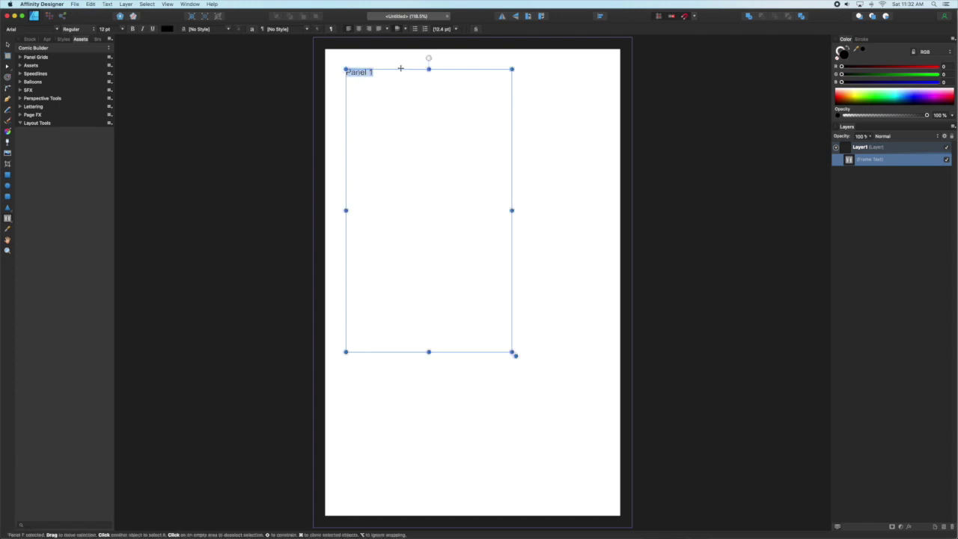
{"action": "key", "text": "ctrl+v"}
{"action": "key", "text": "ctrl+v"}
{"action": "key", "text": "ctrl+v"}
{"action": "key", "text": "ctrl+v"}
{"action": "key", "text": "ctrl+v"}
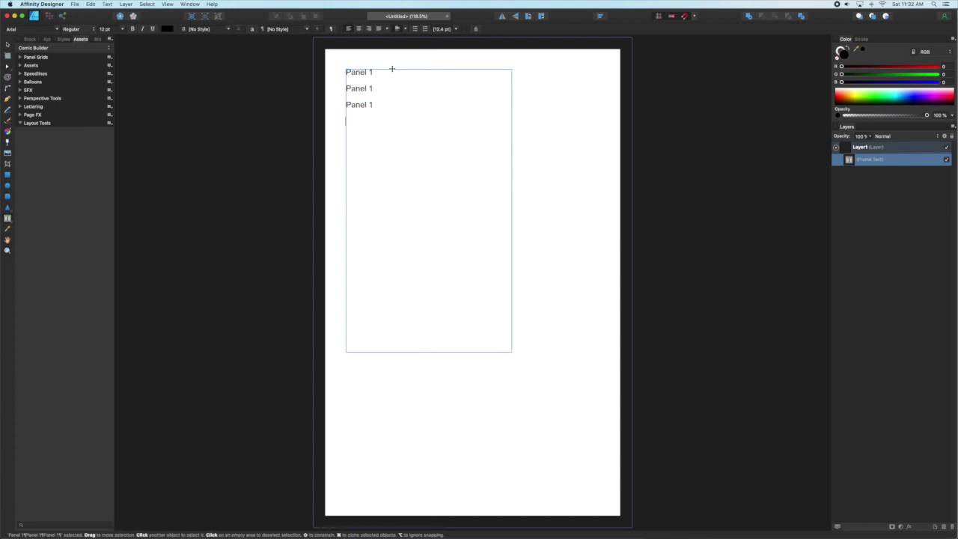
{"action": "key", "text": "ctrl+v"}
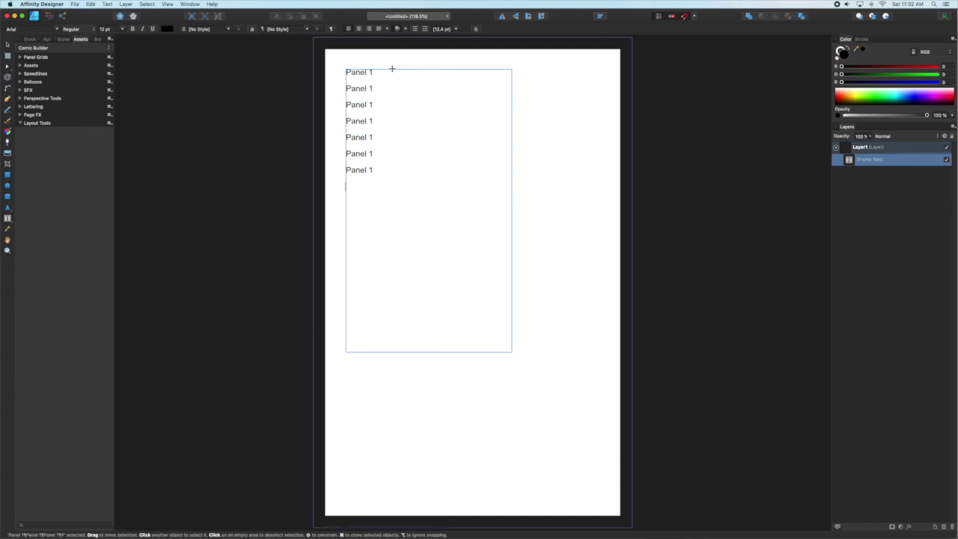
{"action": "key", "text": "Escape"}
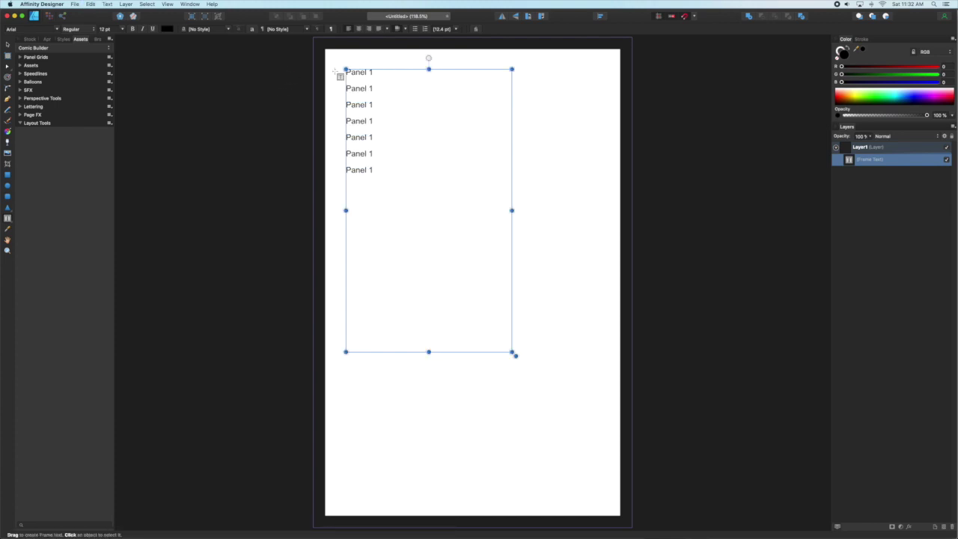
Renumber the repeated lines to read Panel 2 through Panel 7
{"action": "double_click", "coordinate": [369, 88]}
{"action": "type", "text": "2"}
{"action": "double_click", "coordinate": [370, 105]}
{"action": "type", "text": "3"}
{"action": "double_click", "coordinate": [369, 120]}
{"action": "type", "text": "4"}
{"action": "double_click", "coordinate": [370, 137]}
{"action": "type", "text": "5"}
{"action": "double_click", "coordinate": [370, 154]}
{"action": "type", "text": "6"}
{"action": "double_click", "coordinate": [370, 170]}
{"action": "type", "text": "7"}
Add an eighth line reading Panel 8 below Panel 7
{"action": "triple_click", "coordinate": [359, 170]}
{"action": "key", "text": "super+c"}
{"action": "key", "text": "Right"}
{"action": "key", "text": "Return"}
{"action": "key", "text": "super+v"}
{"action": "double_click", "coordinate": [369, 186]}
{"action": "type", "text": "8"}
{"action": "key", "text": "Escape"}
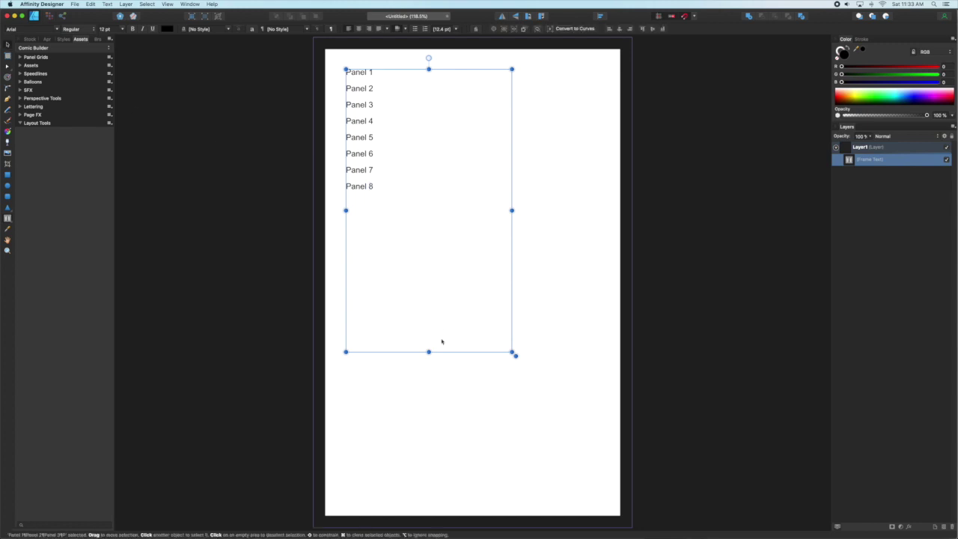
Move the text frame up-left and set the panel list in 10 pt Archive
{"action": "left_click_drag", "start_coordinate": [443, 340], "coordinate": [331, 61]}
{"action": "key", "text": "super+a"}
{"action": "left_click", "coordinate": [104, 29]}
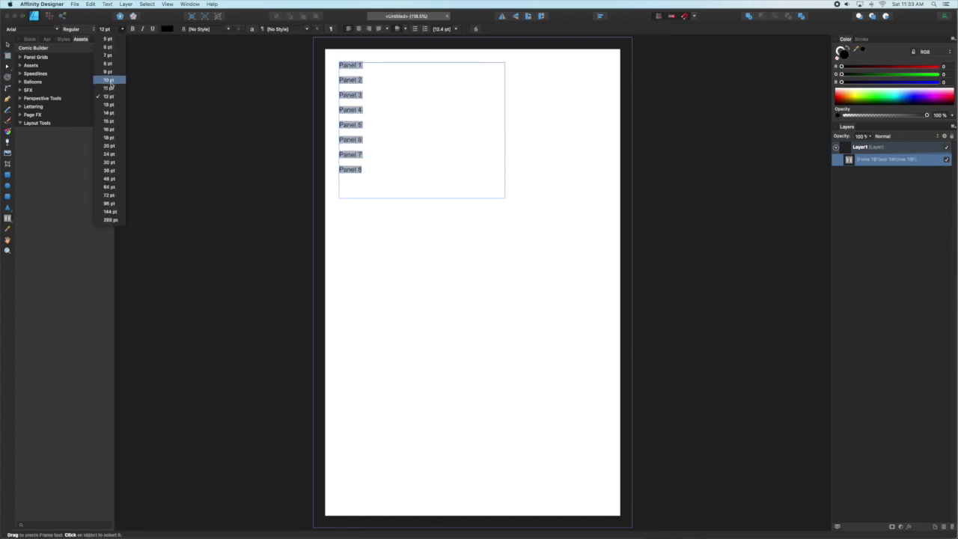
{"action": "left_click", "coordinate": [108, 79]}
{"action": "left_click", "coordinate": [34, 28]}
{"action": "left_click", "coordinate": [56, 90]}
{"action": "key", "text": "Escape"}
{"action": "left_click", "coordinate": [357, 154]}
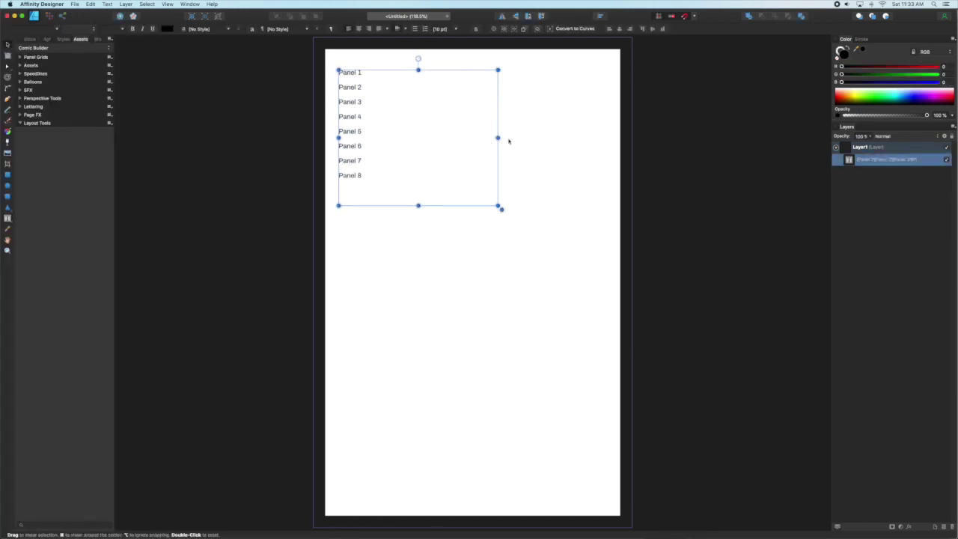
{"action": "left_click", "coordinate": [509, 142]}
Draw a page-sized rectangle and remove its fill
{"action": "left_click", "coordinate": [8, 175]}
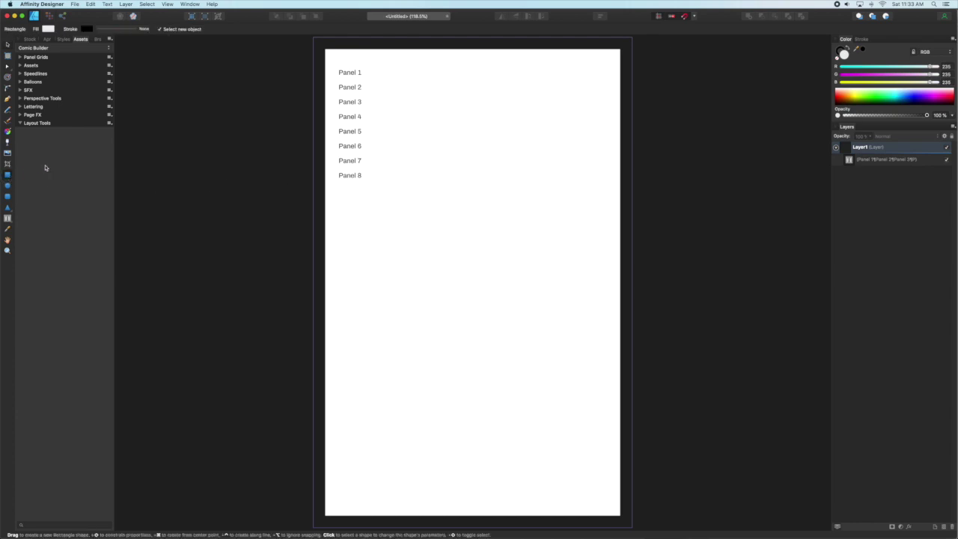
{"action": "left_click_drag", "start_coordinate": [324, 50], "coordinate": [619, 515]}
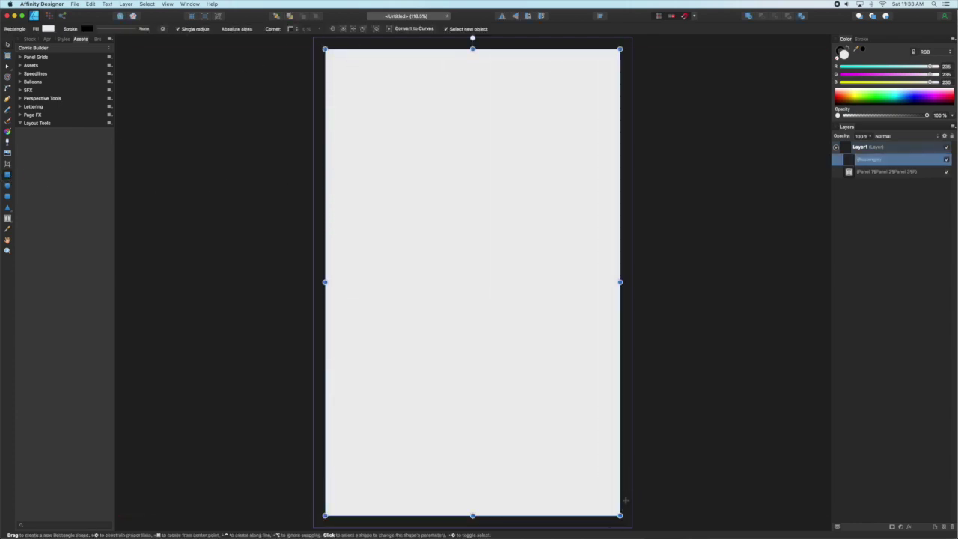
{"action": "left_click_drag", "start_coordinate": [920, 67], "coordinate": [938, 82]}
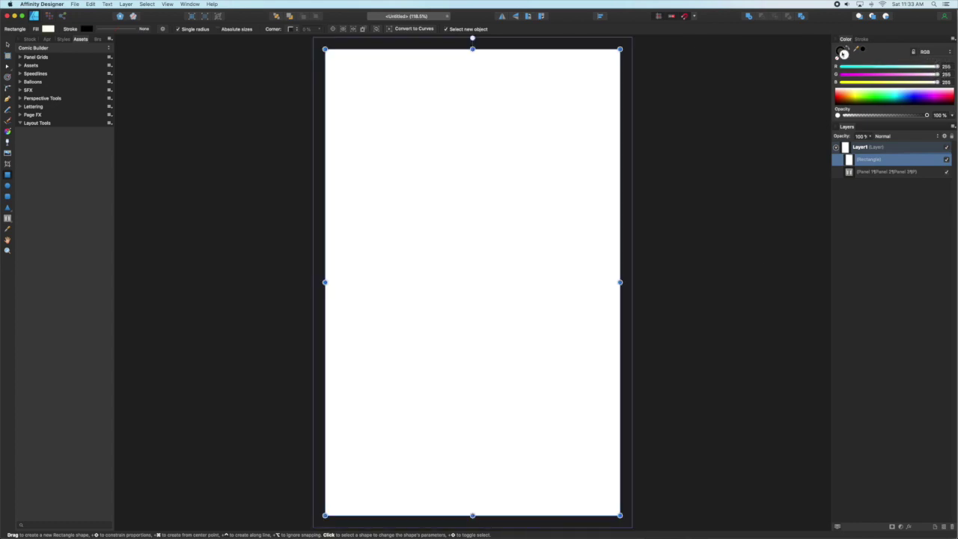
{"action": "left_click", "coordinate": [839, 56]}
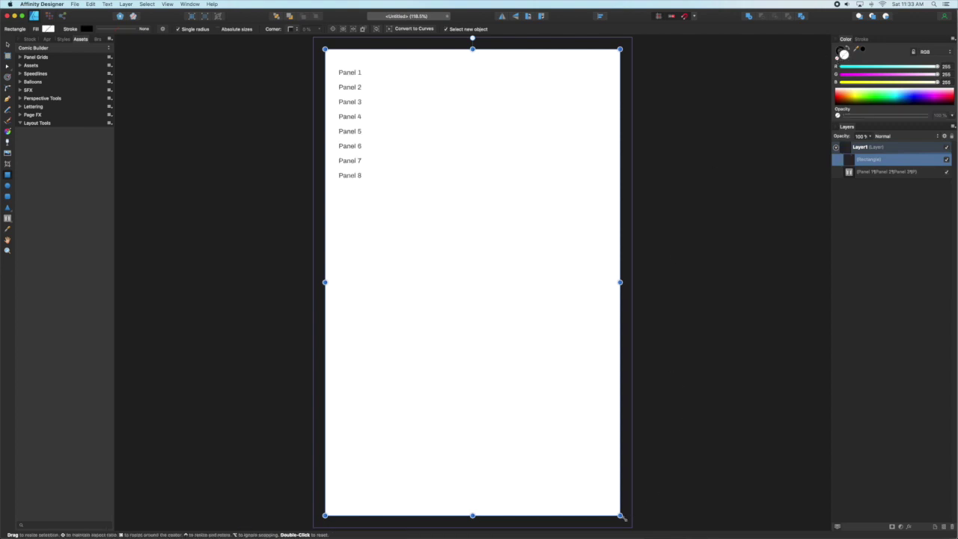
Give the rectangle a 1.5 pt outline and shrink it to thumbnail-panel size
{"action": "left_click_drag", "start_coordinate": [619, 515], "coordinate": [530, 253]}
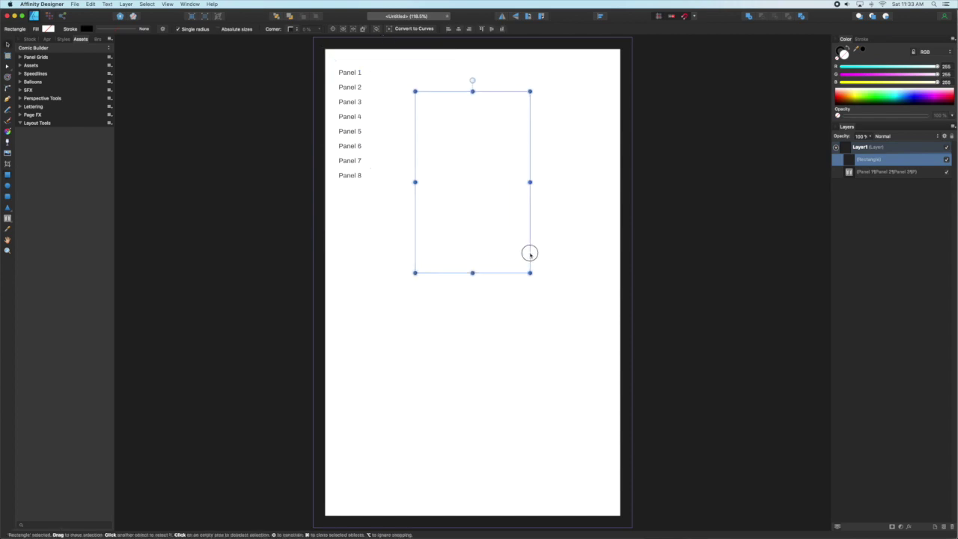
{"action": "left_click", "coordinate": [860, 39]}
{"action": "left_click_drag", "start_coordinate": [854, 60], "coordinate": [868, 60]}
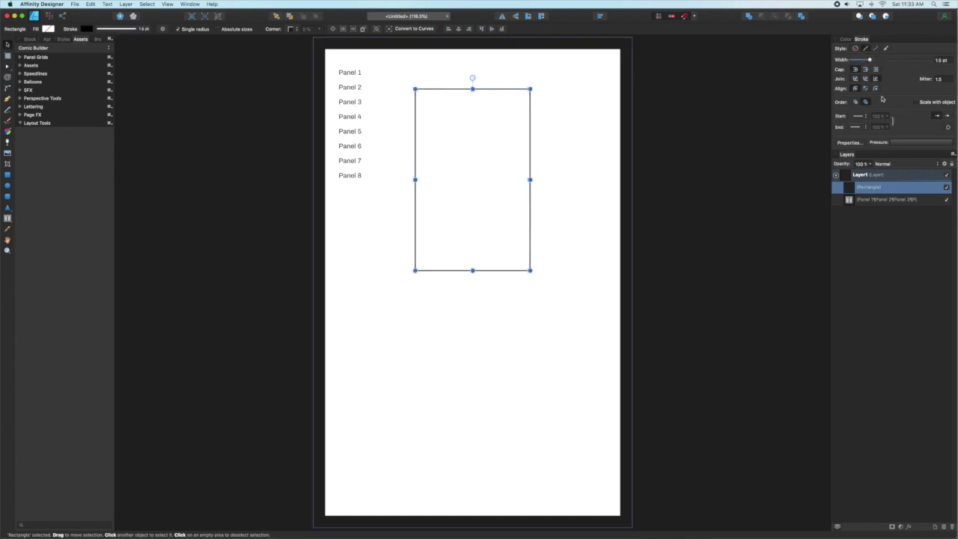
{"action": "left_click", "coordinate": [865, 89]}
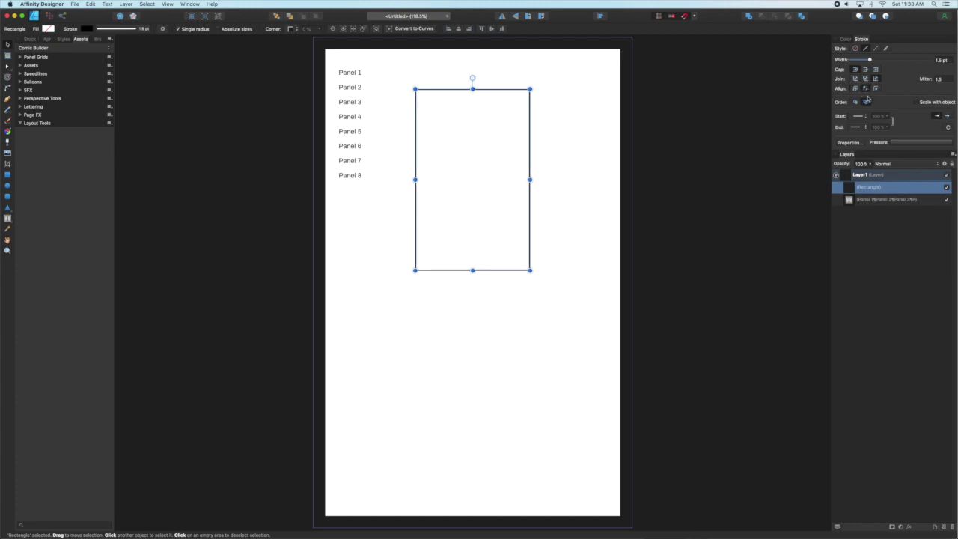
{"action": "left_click_drag", "start_coordinate": [530, 269], "coordinate": [569, 281]}
{"action": "key", "text": "v"}
{"action": "left_click", "coordinate": [483, 159]}
{"action": "left_click", "coordinate": [468, 158]}
Duplicate the rectangle into two rows of three below the list and group them
{"action": "left_click", "coordinate": [409, 163]}
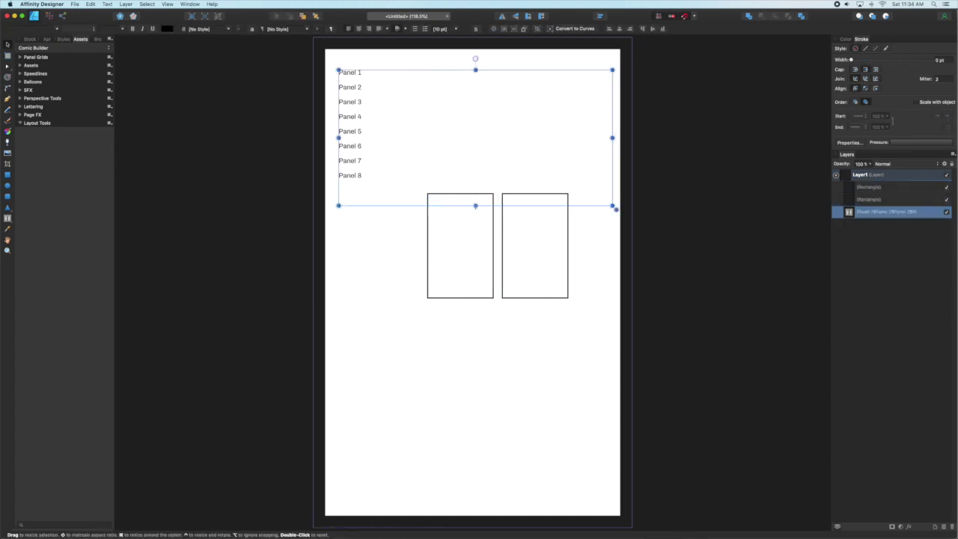
{"action": "left_click", "coordinate": [496, 302], "text": "shift"}
{"action": "left_click_drag", "start_coordinate": [496, 301], "coordinate": [527, 284]}
{"action": "key", "text": "super+j"}
{"action": "left_click_drag", "start_coordinate": [449, 214], "coordinate": [449, 328]}
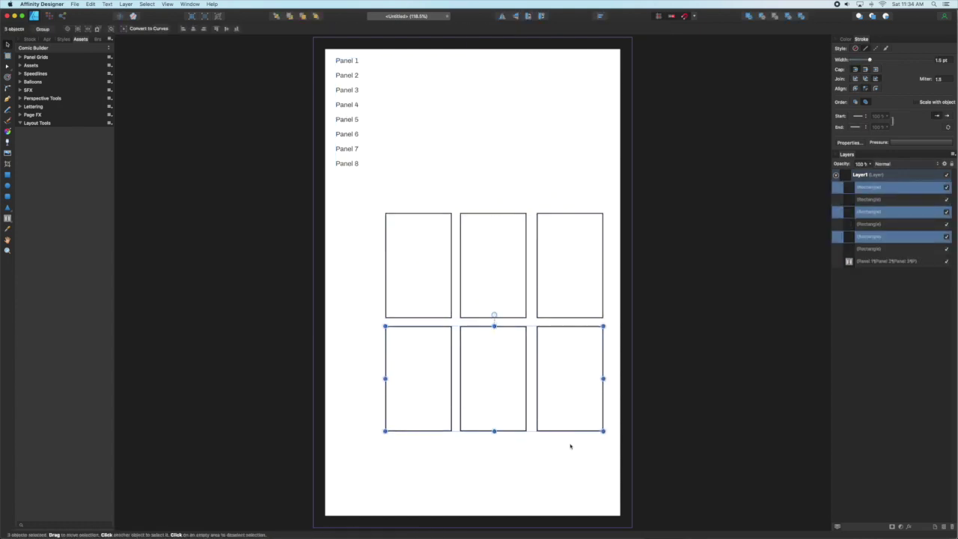
{"action": "left_click", "coordinate": [569, 446]}
{"action": "key", "text": "super+a"}
{"action": "key", "text": "super+g"}
{"action": "left_click", "coordinate": [590, 139]}
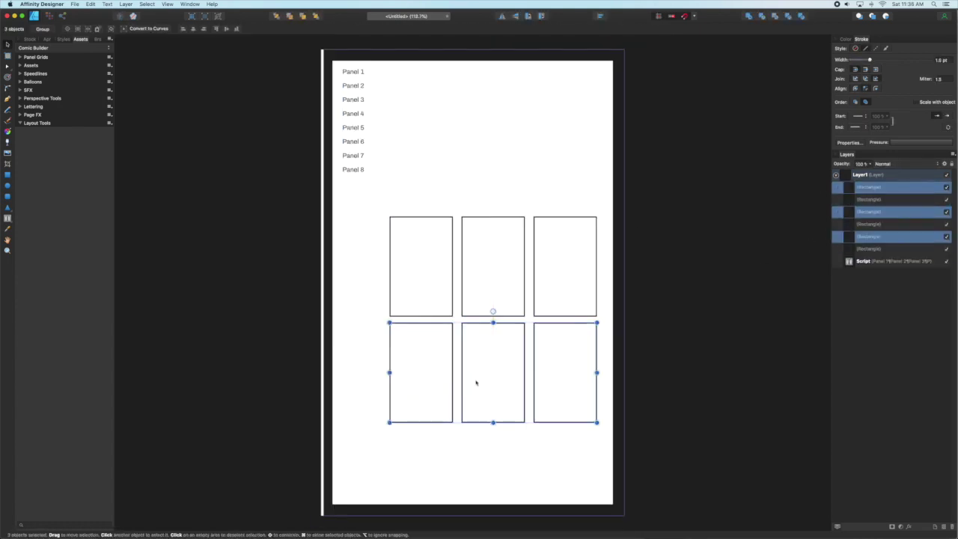
{"action": "left_click", "coordinate": [543, 442]}
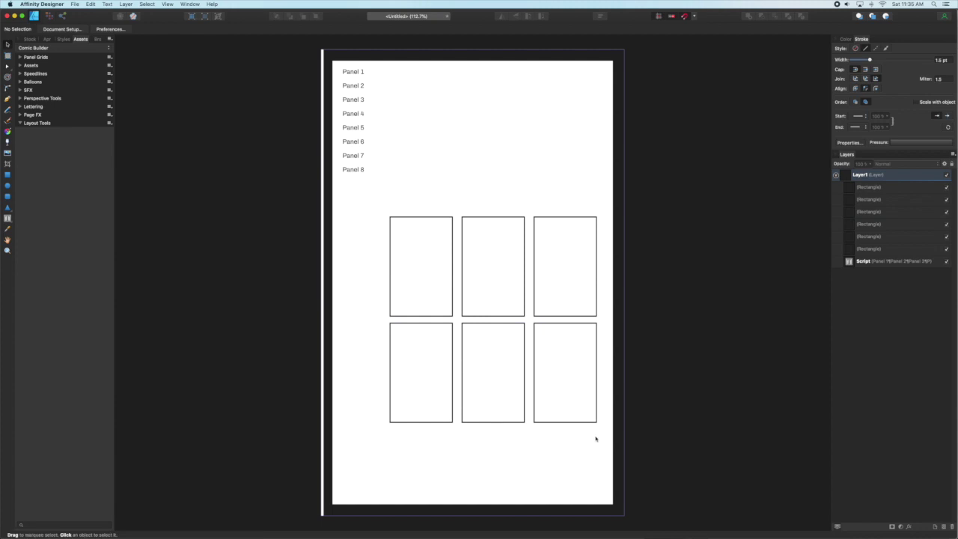
Merge the six rectangles with Add, name the result Thumbnails, and add a pixel layer
{"action": "left_click_drag", "start_coordinate": [596, 439], "coordinate": [362, 189]}
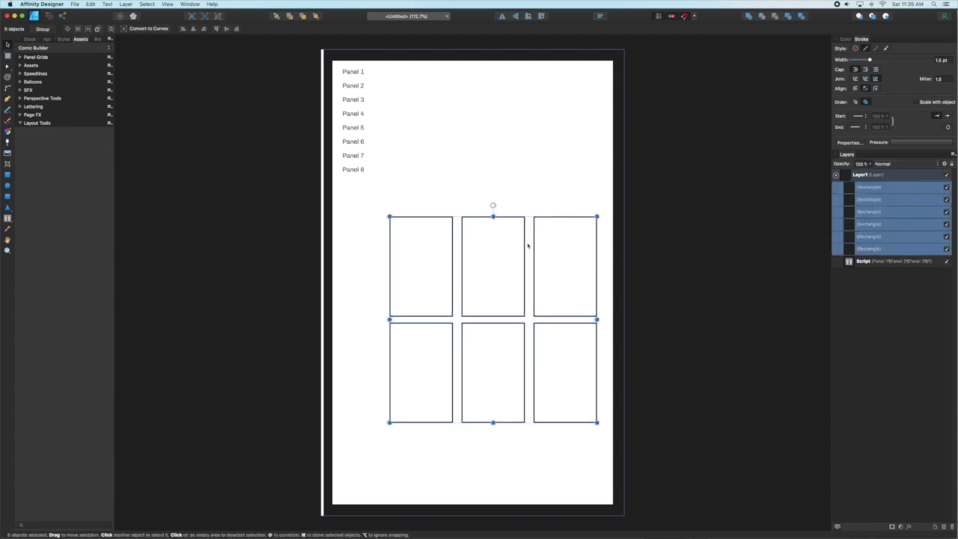
{"action": "left_click", "coordinate": [749, 16]}
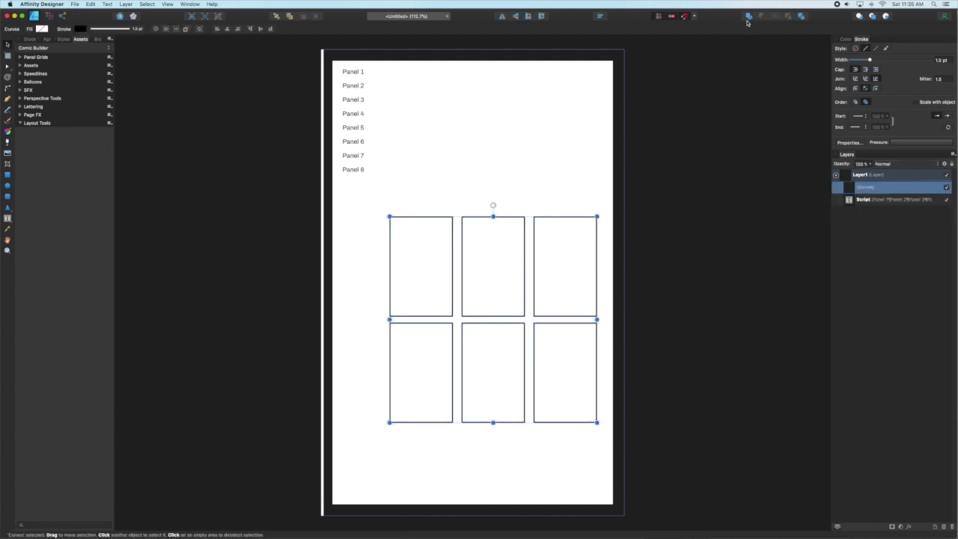
{"action": "double_click", "coordinate": [865, 187]}
{"action": "type", "text": "Ti"}
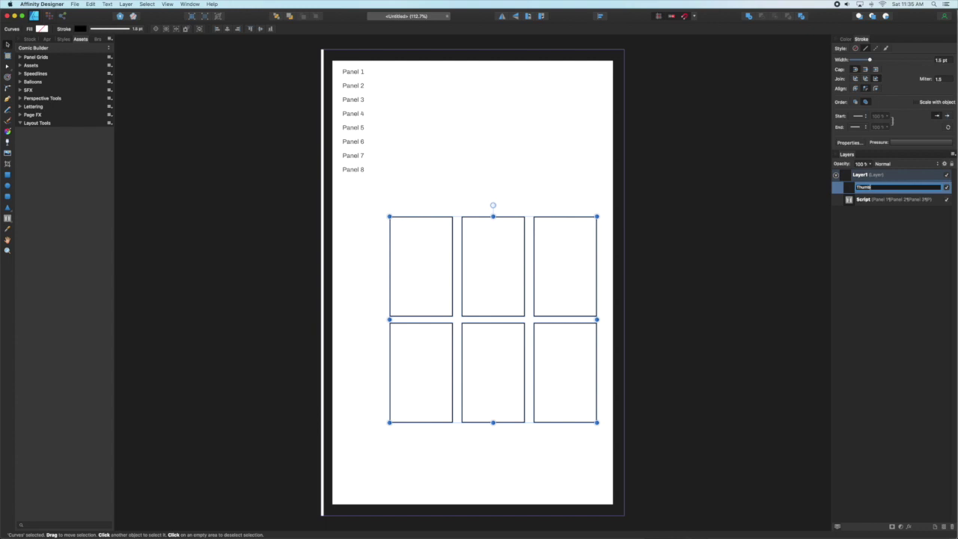
{"action": "type", "text": "umbnails"}
{"action": "key", "text": "Return"}
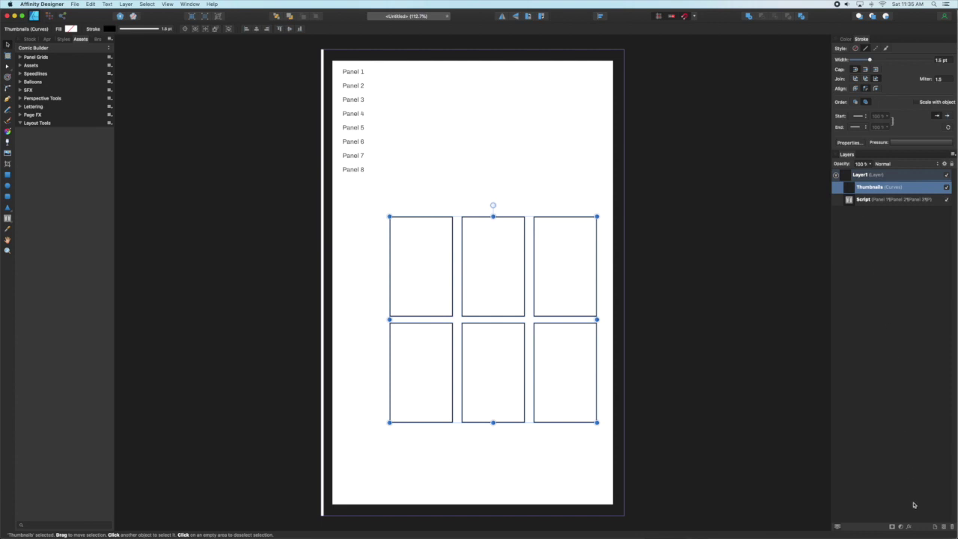
{"action": "left_click", "coordinate": [944, 527]}
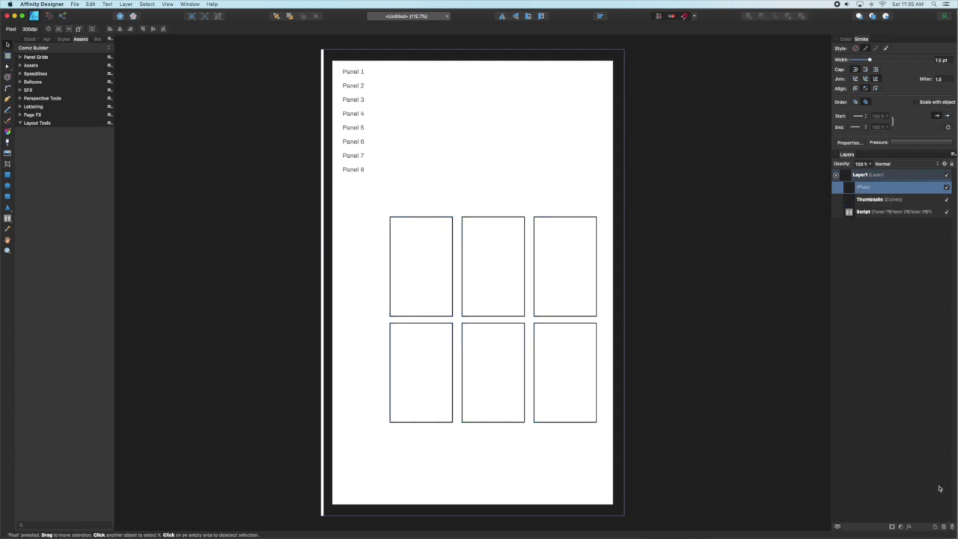
Give the new pixel layer a pure cyan Color Overlay effect
{"action": "double_click", "coordinate": [865, 191]}
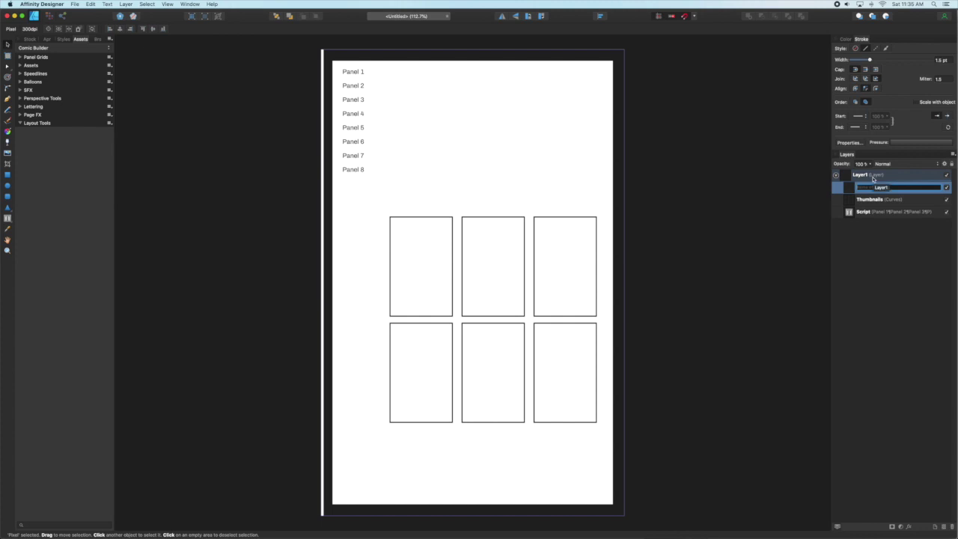
{"action": "type", "text": "Lay"}
{"action": "left_click", "coordinate": [908, 527]}
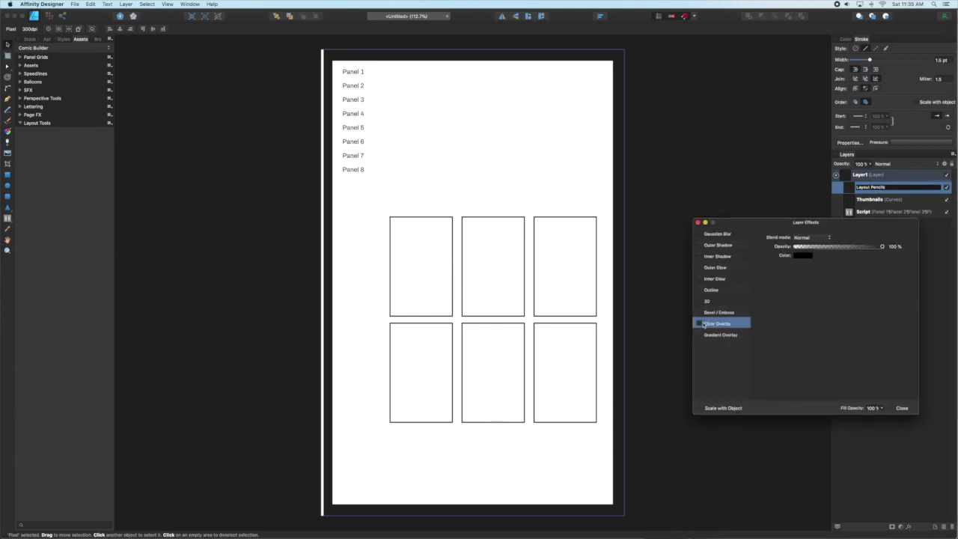
{"action": "left_click", "coordinate": [699, 323]}
{"action": "left_click", "coordinate": [802, 255]}
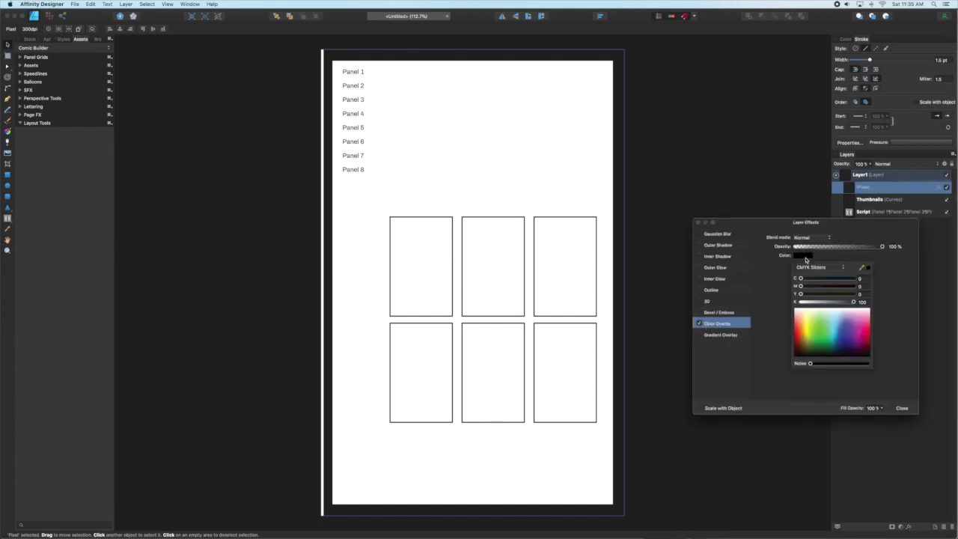
{"action": "left_click", "coordinate": [835, 338]}
{"action": "left_click_drag", "start_coordinate": [840, 278], "coordinate": [805, 302]}
{"action": "left_click", "coordinate": [697, 223]}
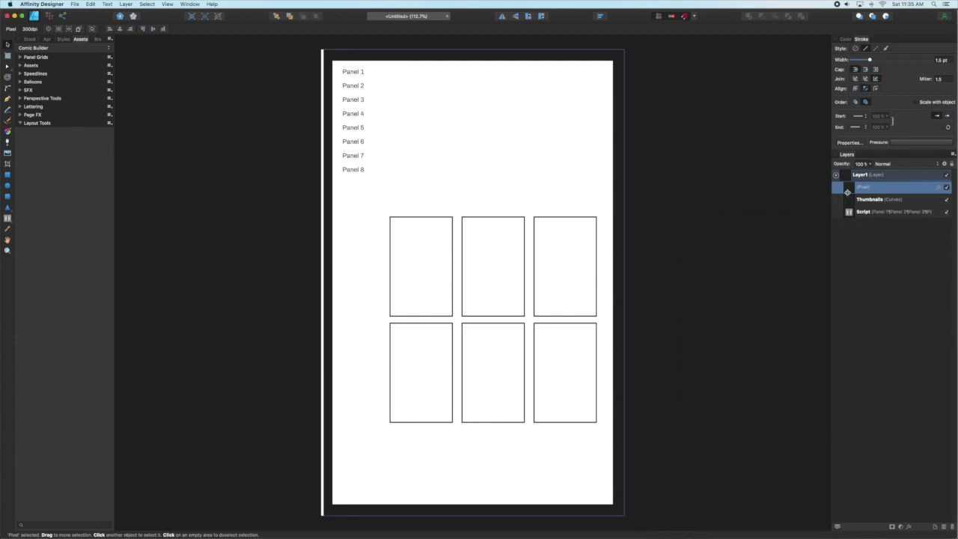
Nest the pixel layer inside Thumbnails and rename both it and Layer1 to Layout
{"action": "left_click_drag", "start_coordinate": [852, 194], "coordinate": [875, 208]}
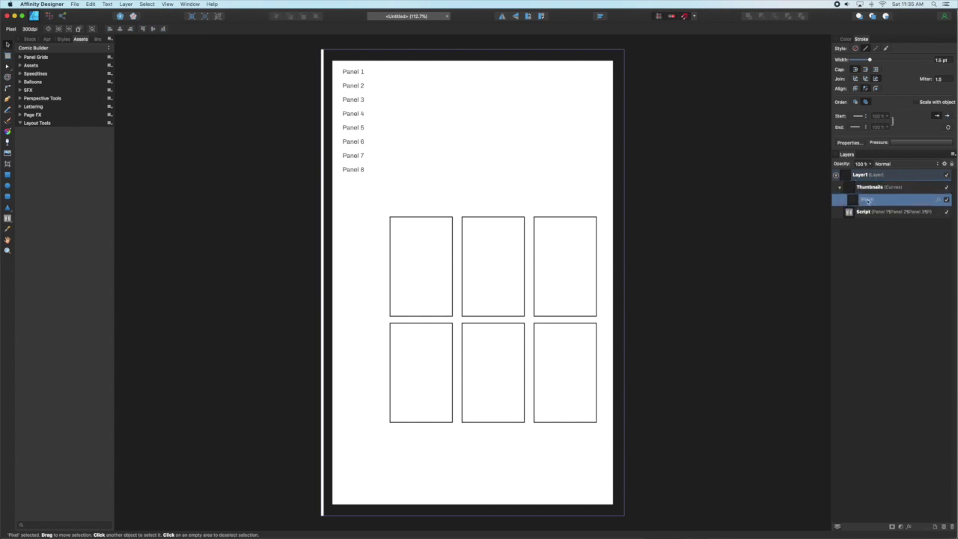
{"action": "double_click", "coordinate": [867, 199]}
{"action": "type", "text": "Li"}
{"action": "type", "text": "yout"}
{"action": "key", "text": "Return"}
{"action": "left_click", "coordinate": [859, 175]}
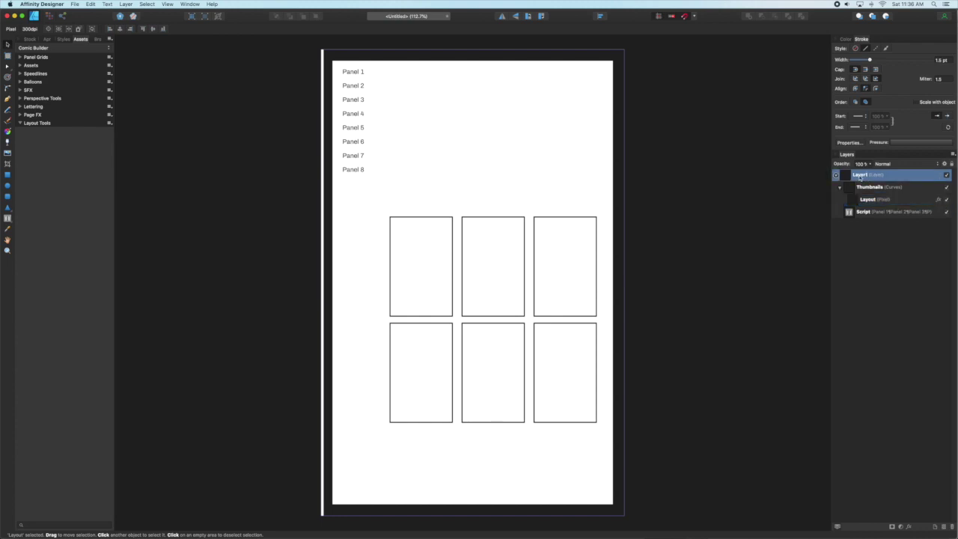
{"action": "double_click", "coordinate": [859, 175]}
{"action": "type", "text": "La"}
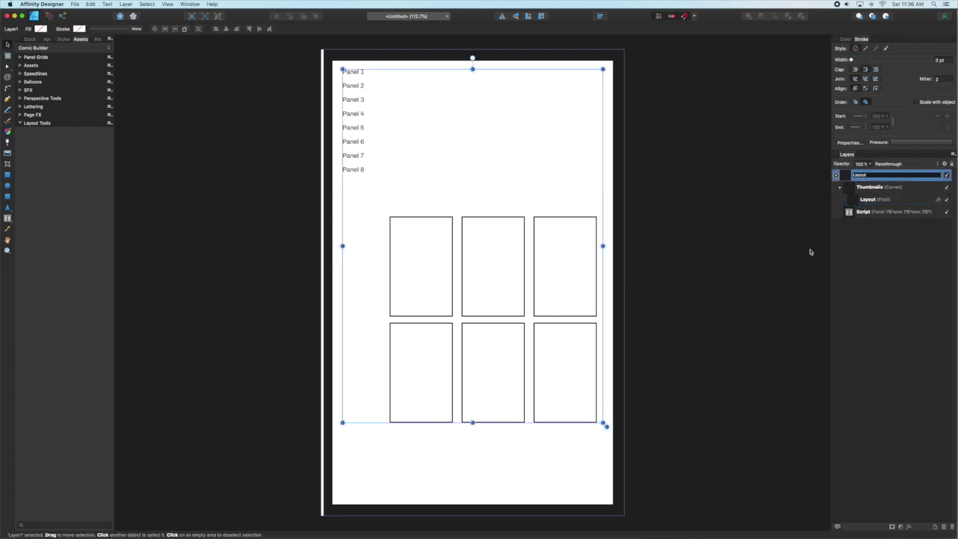
{"action": "key", "text": "Return"}
{"action": "left_click", "coordinate": [868, 200]}
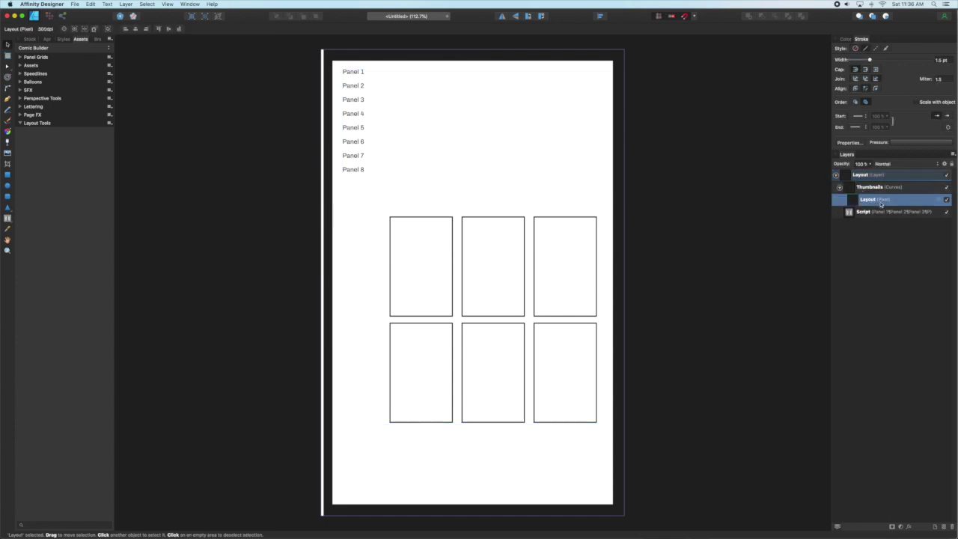
In Pixel Persona, set the Low Absorption Ink brush size to 15.9 px
{"action": "left_click", "coordinate": [50, 16]}
{"action": "left_click", "coordinate": [145, 130]}
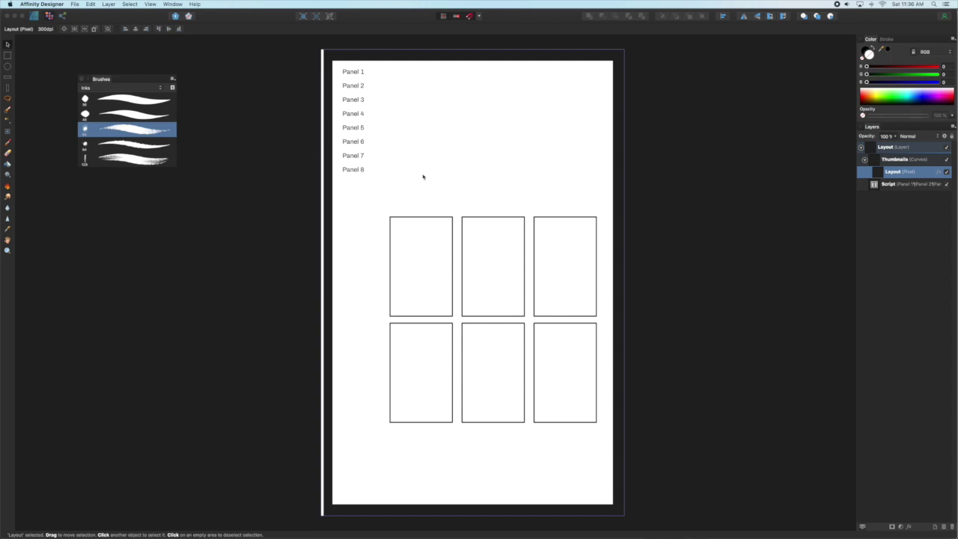
{"action": "double_click", "coordinate": [140, 131]}
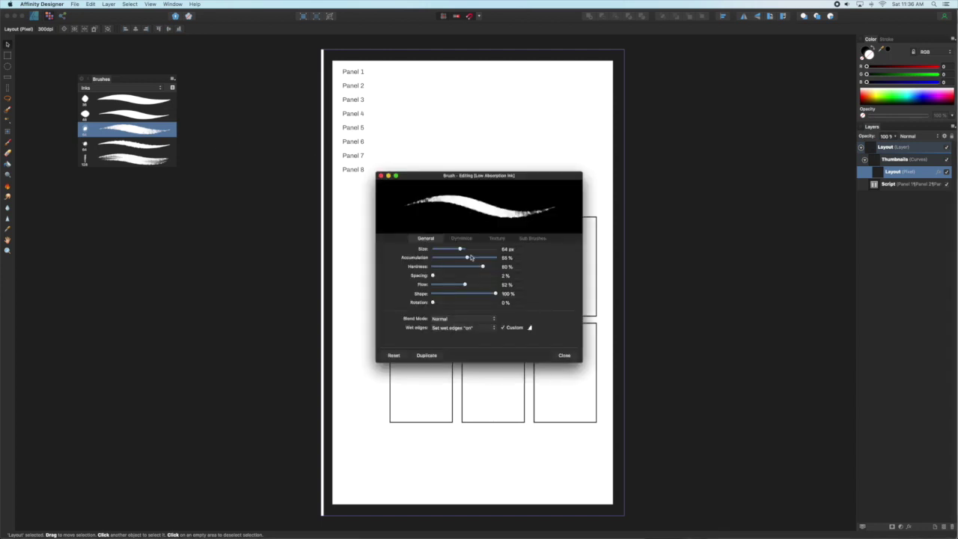
{"action": "left_click_drag", "start_coordinate": [460, 248], "coordinate": [439, 249]}
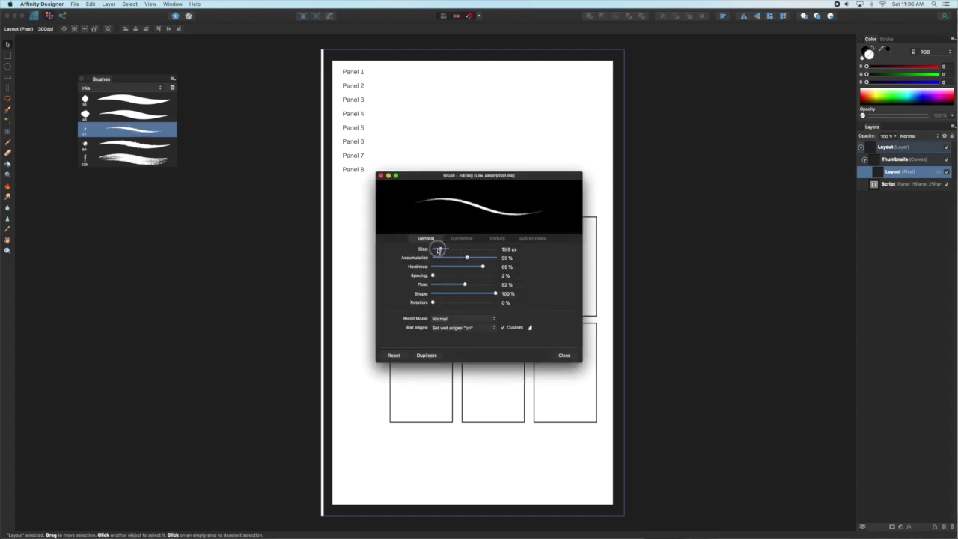
{"action": "left_click", "coordinate": [564, 356]}
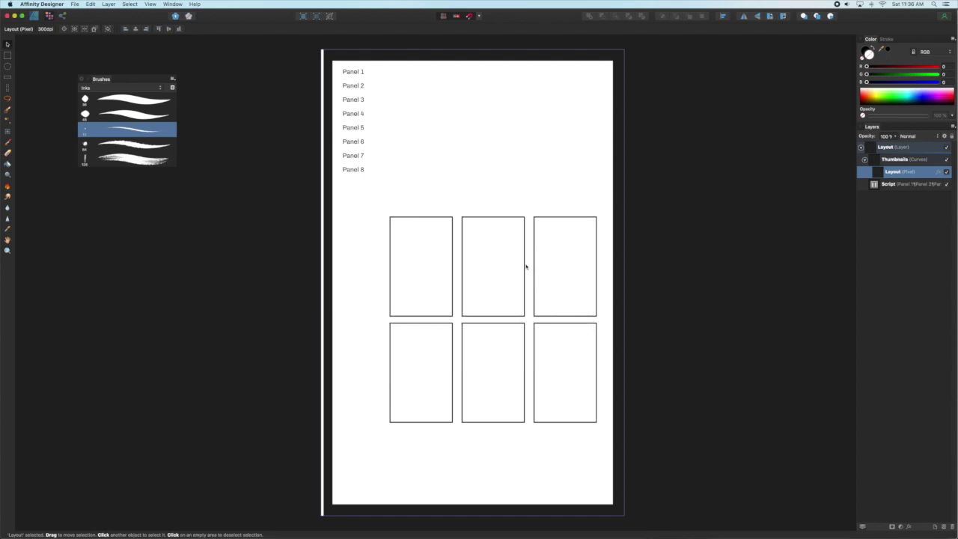
Sketch rough test strokes in the first two thumbnail panels
{"action": "key", "text": "b"}
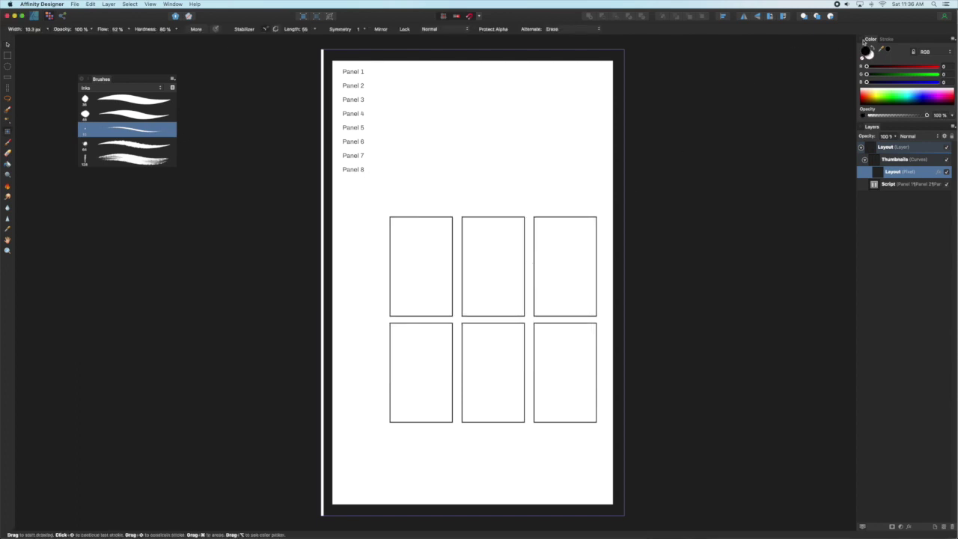
{"action": "mouse_move", "coordinate": [407, 284]}
{"action": "left_mouse_down"}
{"action": "mouse_move", "coordinate": [422, 244]}
{"action": "mouse_move", "coordinate": [427, 267]}
{"action": "mouse_move", "coordinate": [364, 247]}
{"action": "mouse_move", "coordinate": [412, 245]}
{"action": "mouse_move", "coordinate": [375, 277]}
{"action": "mouse_move", "coordinate": [411, 260]}
{"action": "mouse_move", "coordinate": [377, 288]}
{"action": "left_mouse_up"}
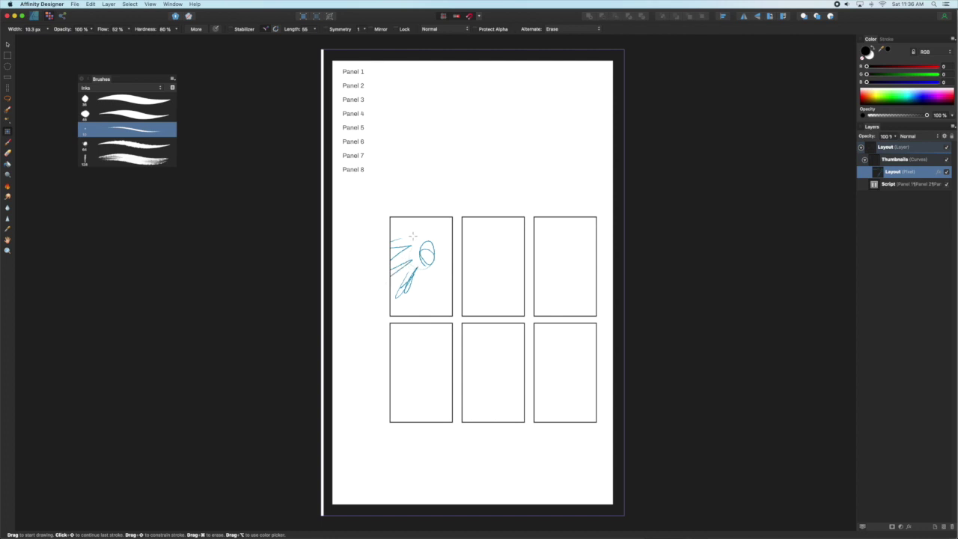
{"action": "mouse_move", "coordinate": [412, 205]}
{"action": "left_mouse_down"}
{"action": "mouse_move", "coordinate": [421, 228]}
{"action": "mouse_move", "coordinate": [431, 205]}
{"action": "mouse_move", "coordinate": [445, 229]}
{"action": "left_mouse_up"}
{"action": "left_click_drag", "start_coordinate": [456, 236], "coordinate": [455, 282]}
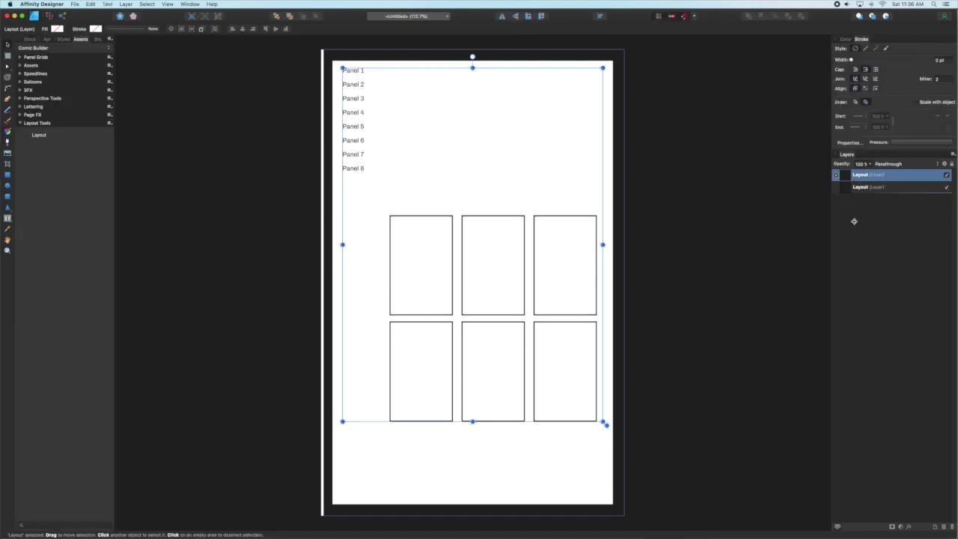
Delete the duplicate Layout layer
{"action": "left_click", "coordinate": [853, 218]}
{"action": "left_click", "coordinate": [879, 191]}
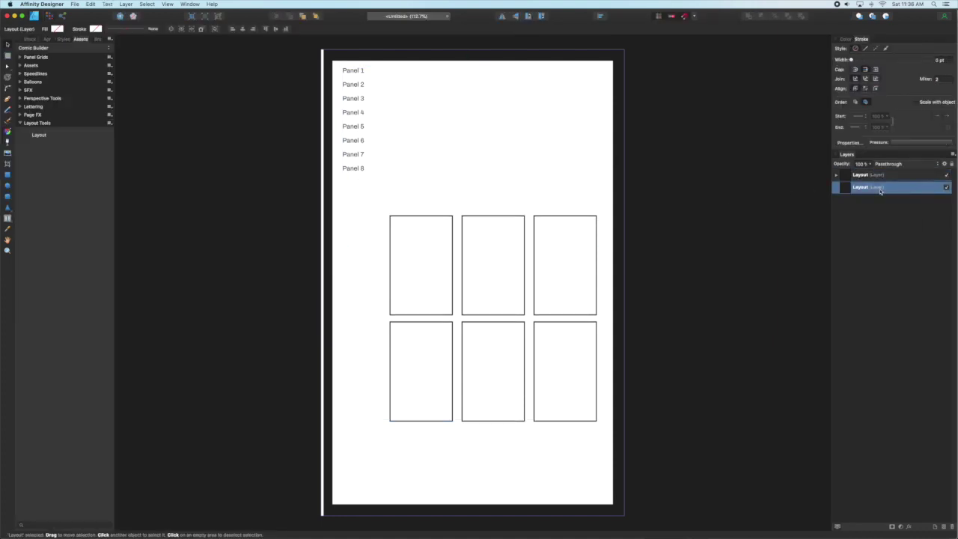
{"action": "left_click", "coordinate": [952, 527]}
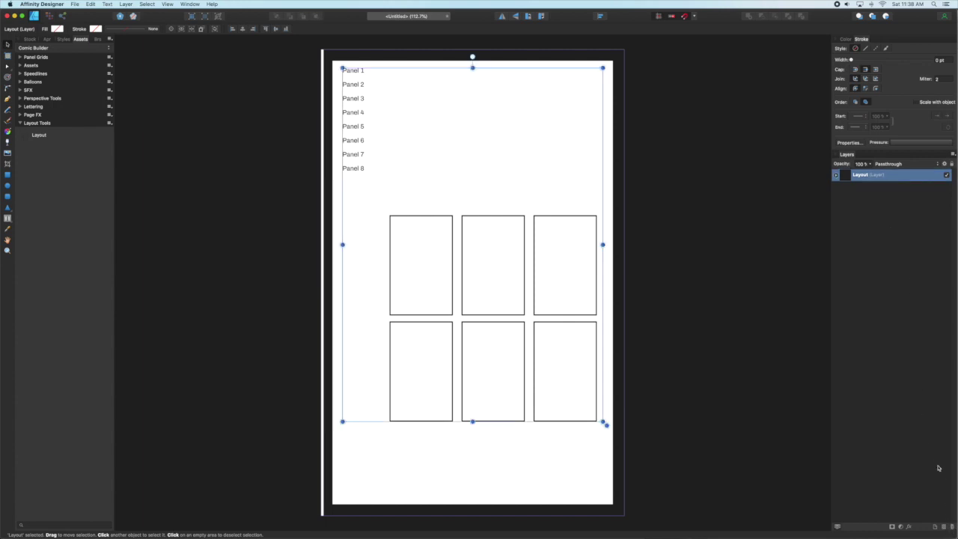
{"action": "left_click", "coordinate": [677, 242]}
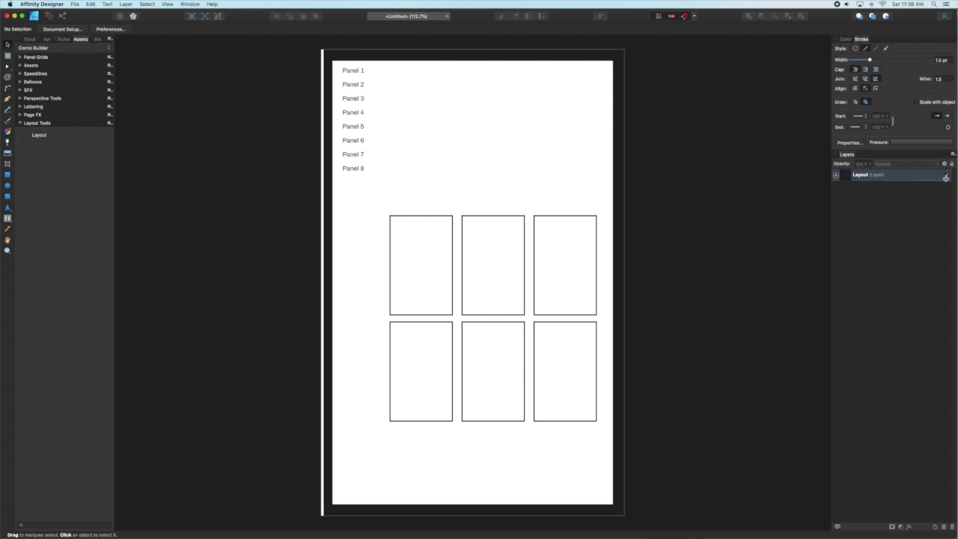
Hide the Layout layer and add a new empty pixel layer
{"action": "left_click", "coordinate": [946, 174]}
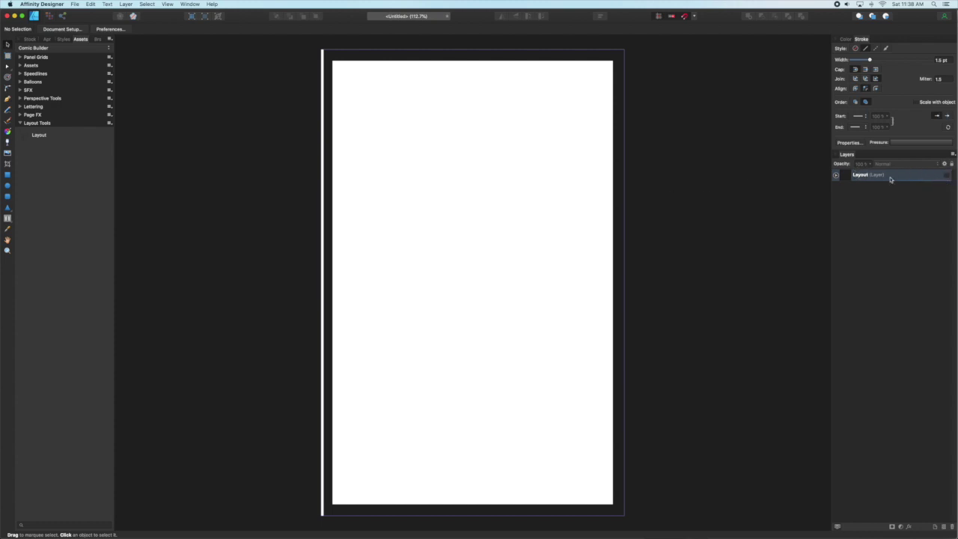
{"action": "left_click", "coordinate": [944, 527]}
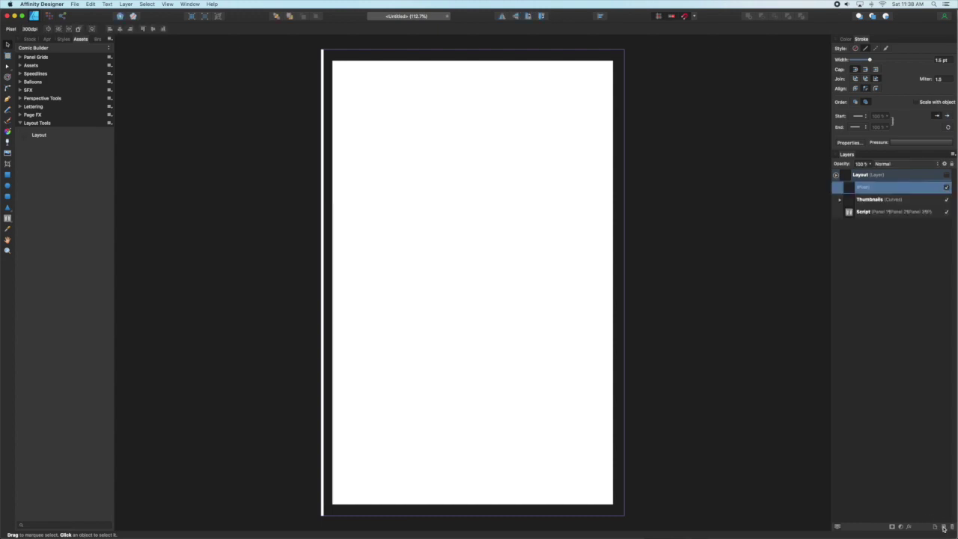
{"action": "double_click", "coordinate": [862, 187]}
Name the new pixel layer Redline and give it a red Color Overlay
{"action": "type", "text": "Layout"}
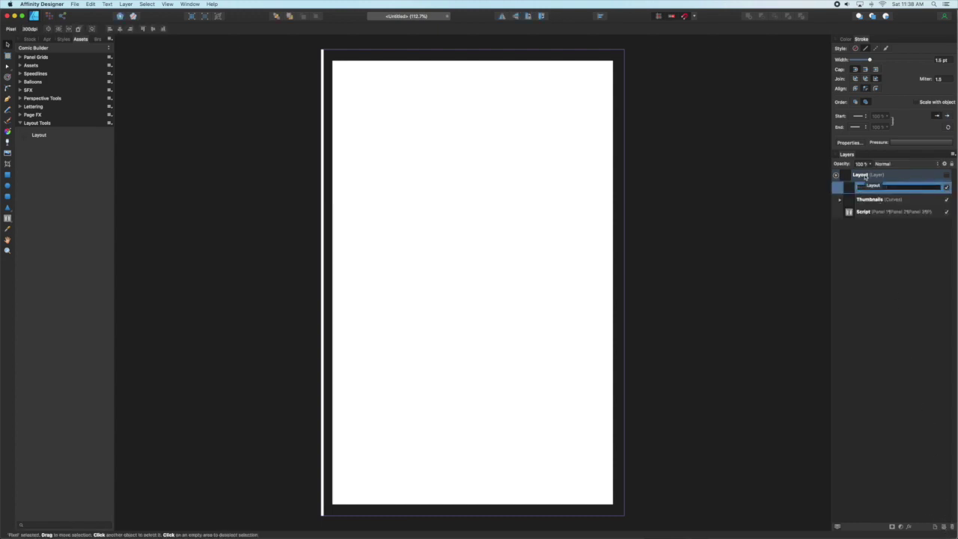
{"action": "type", "text": "Ba"}
{"action": "type", "text": "dline"}
{"action": "key", "text": "Return"}
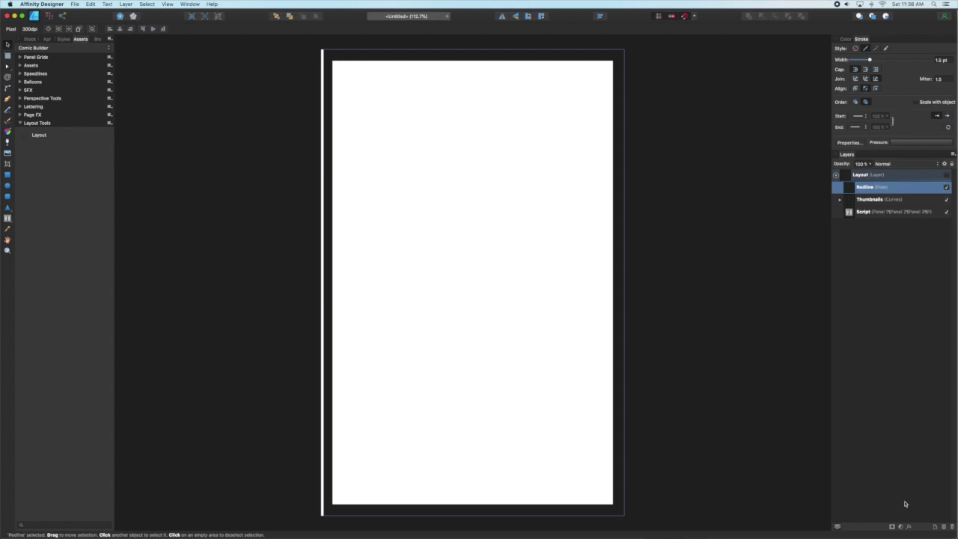
{"action": "left_click", "coordinate": [909, 526]}
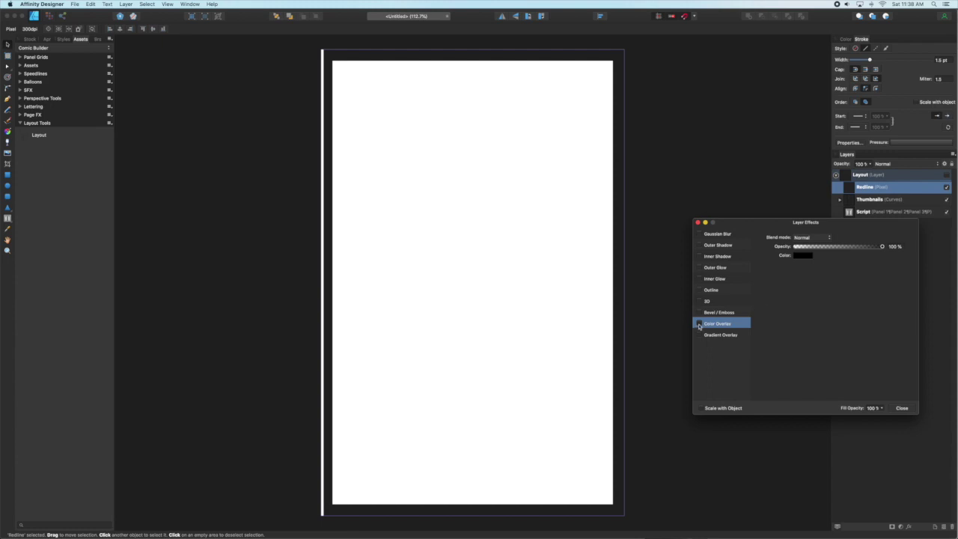
{"action": "left_click", "coordinate": [699, 324]}
{"action": "left_click", "coordinate": [803, 255]}
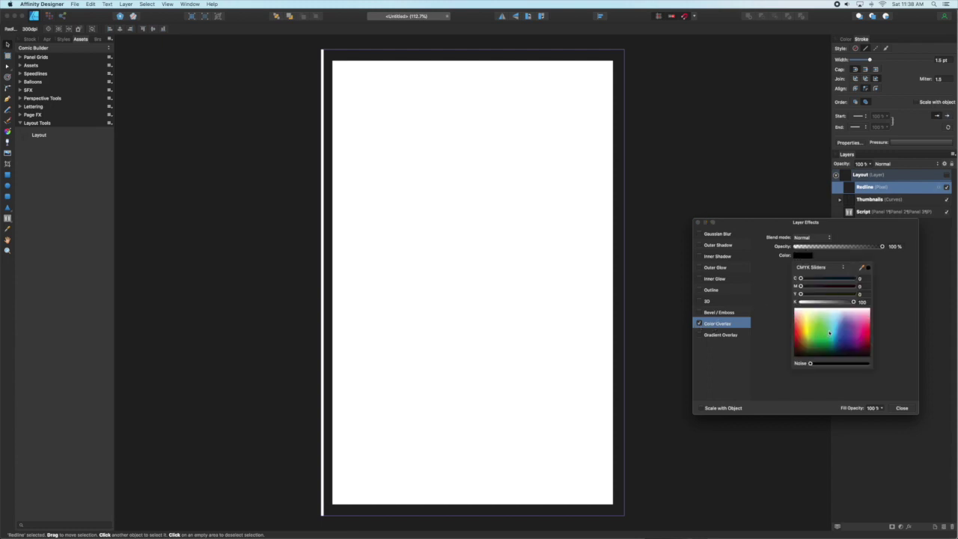
{"action": "left_click_drag", "start_coordinate": [838, 329], "coordinate": [794, 329]}
{"action": "left_click_drag", "start_coordinate": [805, 278], "coordinate": [809, 277]}
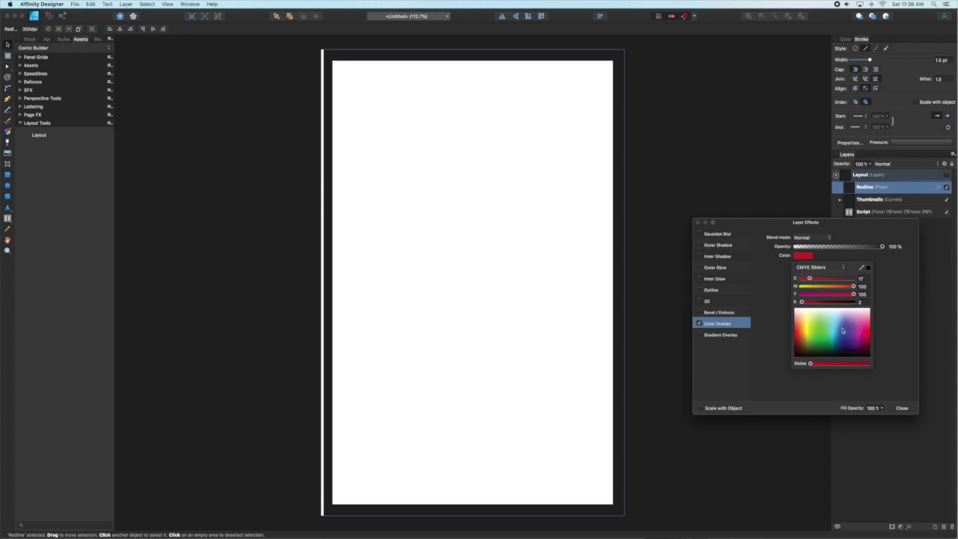
{"action": "left_click", "coordinate": [902, 408]}
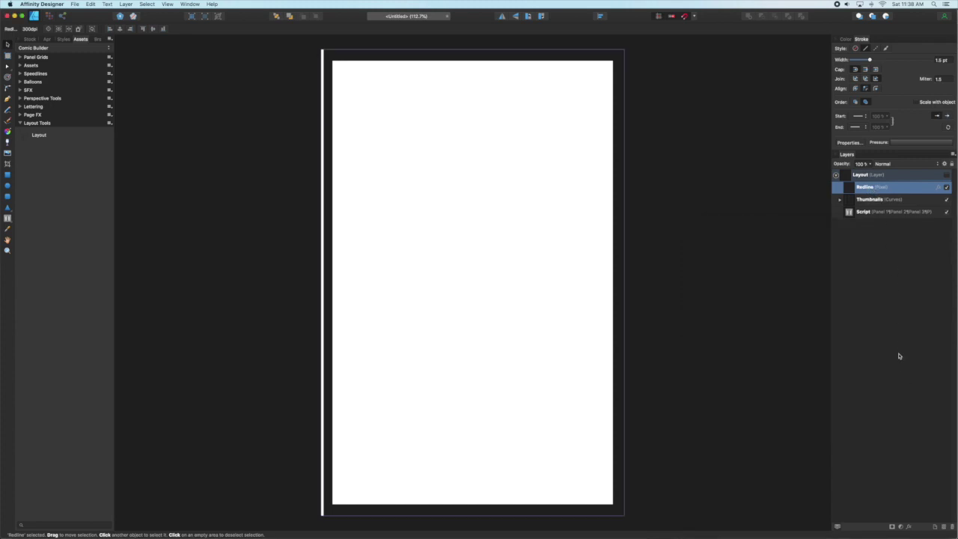
Duplicate Redline and change the copy's overlay to near-black CMYK 80/72/62/65
{"action": "right_click", "coordinate": [926, 194]}
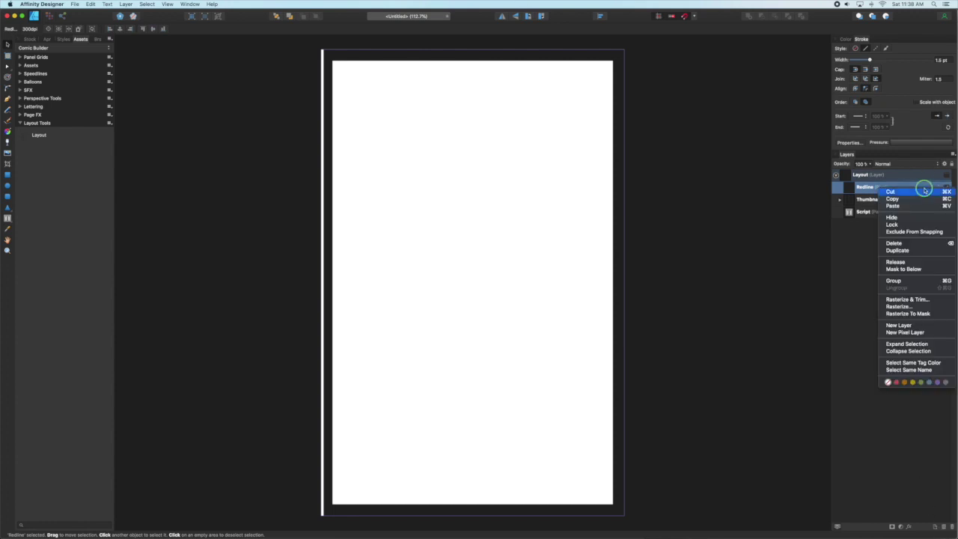
{"action": "left_click", "coordinate": [909, 249]}
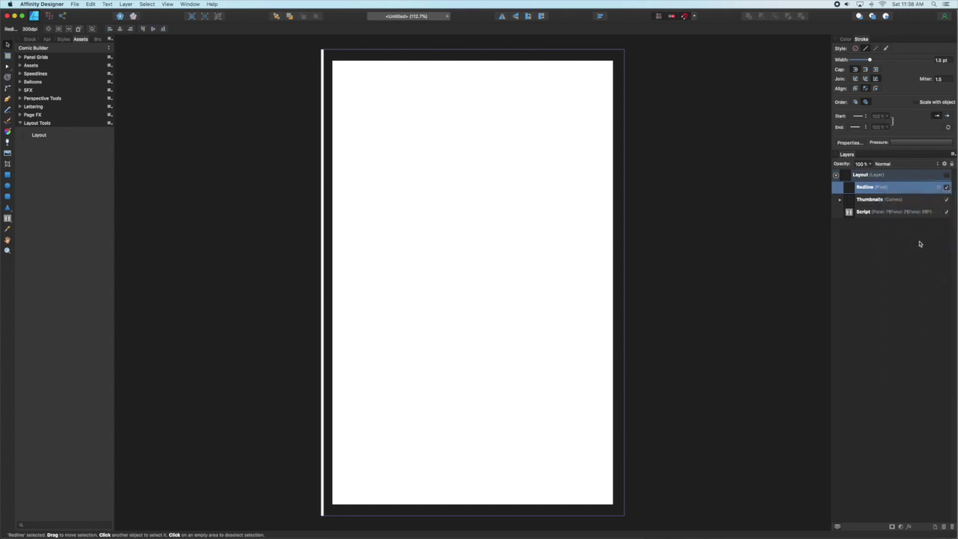
{"action": "left_click", "coordinate": [939, 189]}
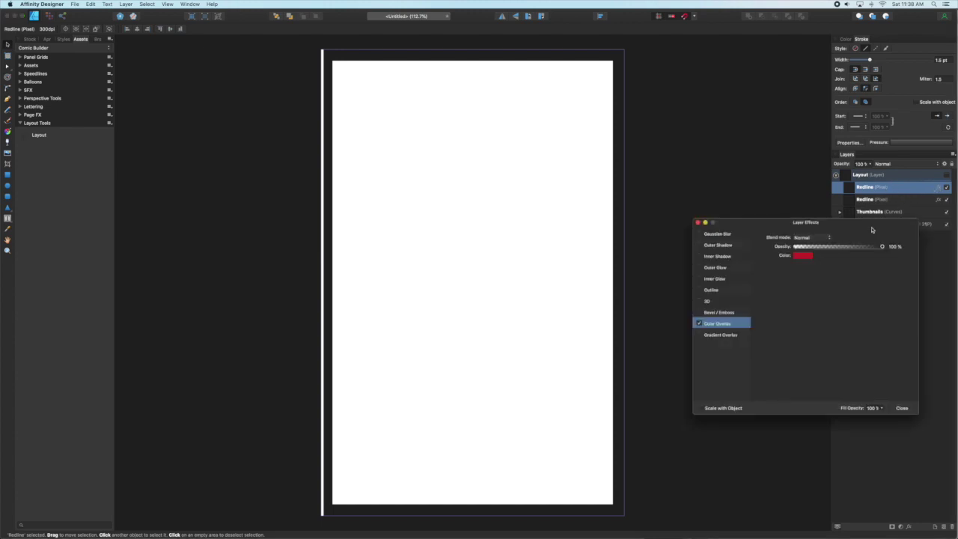
{"action": "left_click", "coordinate": [803, 256]}
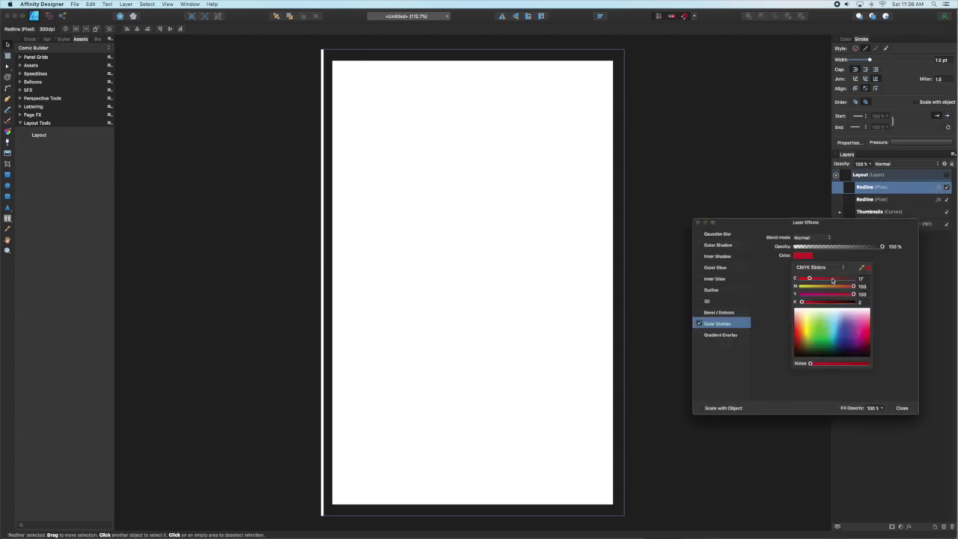
{"action": "left_click_drag", "start_coordinate": [831, 279], "coordinate": [824, 302]}
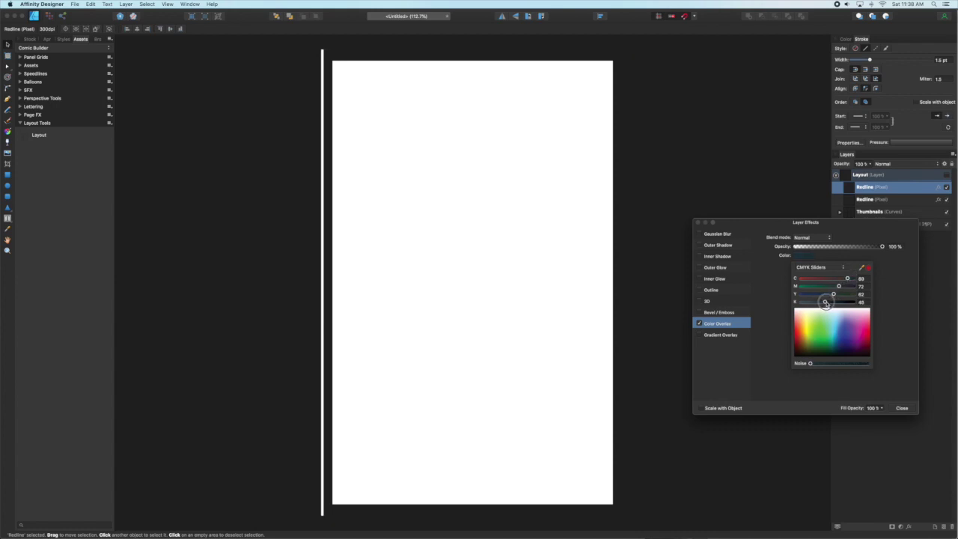
{"action": "left_click", "coordinate": [902, 408]}
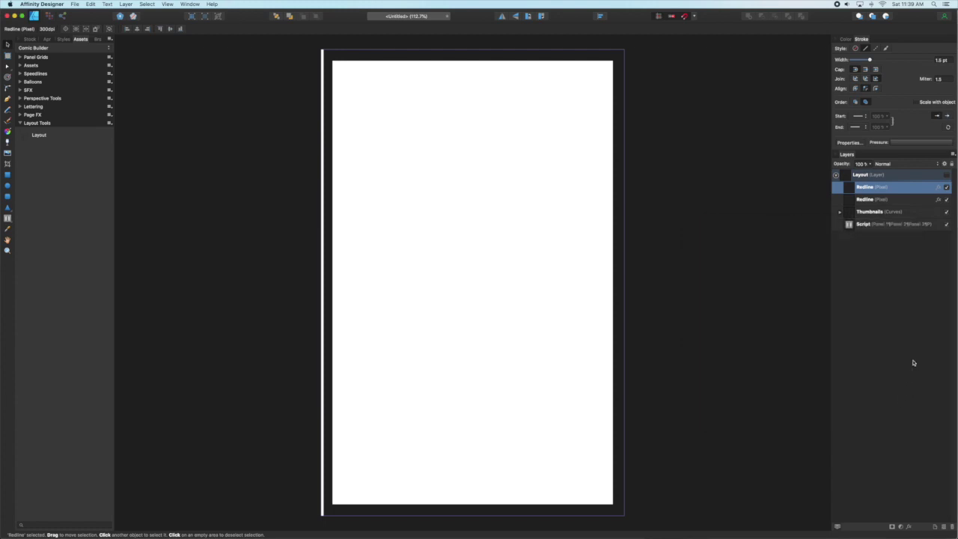
Rename the Redline copy to Final Pencils and move it out of Layout to the top
{"action": "double_click", "coordinate": [863, 186]}
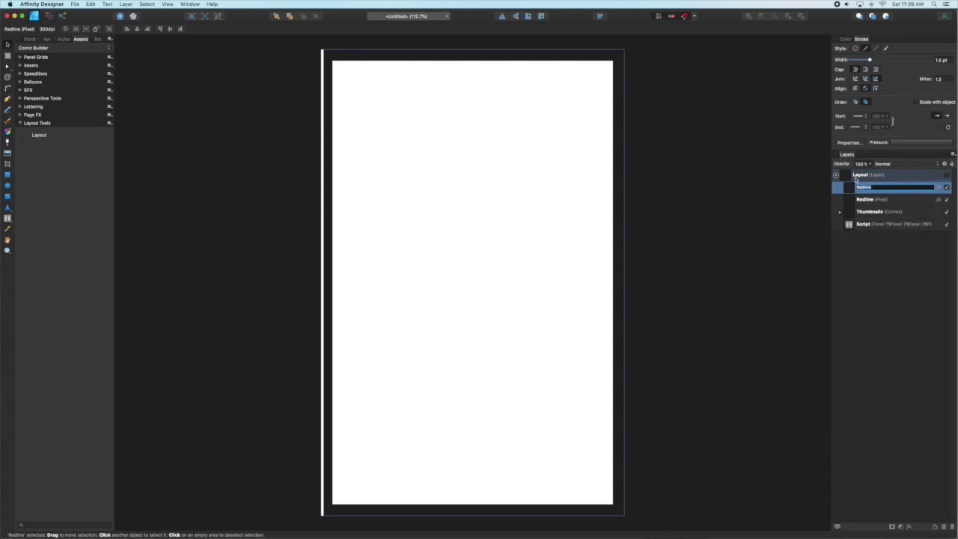
{"action": "type", "text": "Fla"}
{"action": "type", "text": "al Pencils"}
{"action": "key", "text": "Return"}
{"action": "mouse_move", "coordinate": [868, 187]}
{"action": "left_mouse_down"}
{"action": "mouse_move", "coordinate": [848, 172]}
{"action": "mouse_move", "coordinate": [852, 198]}
{"action": "mouse_move", "coordinate": [849, 191]}
{"action": "left_mouse_up"}
Group Final Pencils and Redline as Pencils, collapse Layout, and add a new pixel layer
{"action": "left_click", "coordinate": [846, 178], "text": "shift"}
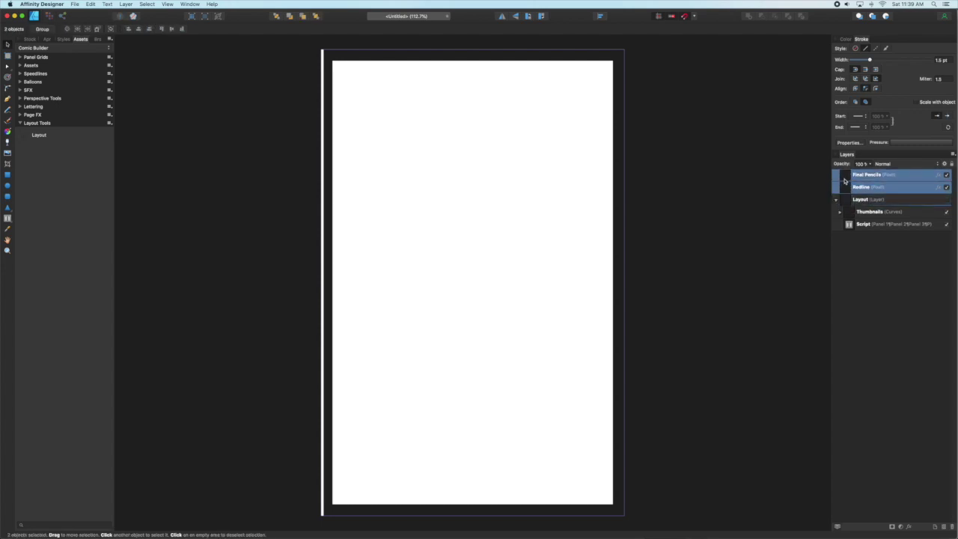
{"action": "key", "text": "super+g"}
{"action": "double_click", "coordinate": [853, 173]}
{"action": "type", "text": "Penc"}
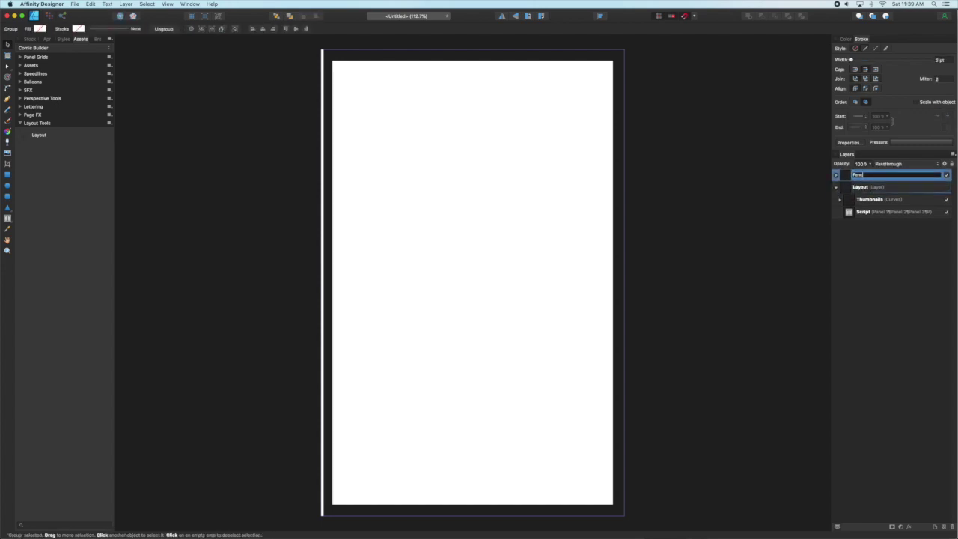
{"action": "type", "text": "ils"}
{"action": "key", "text": "Return"}
{"action": "left_click", "coordinate": [836, 187]}
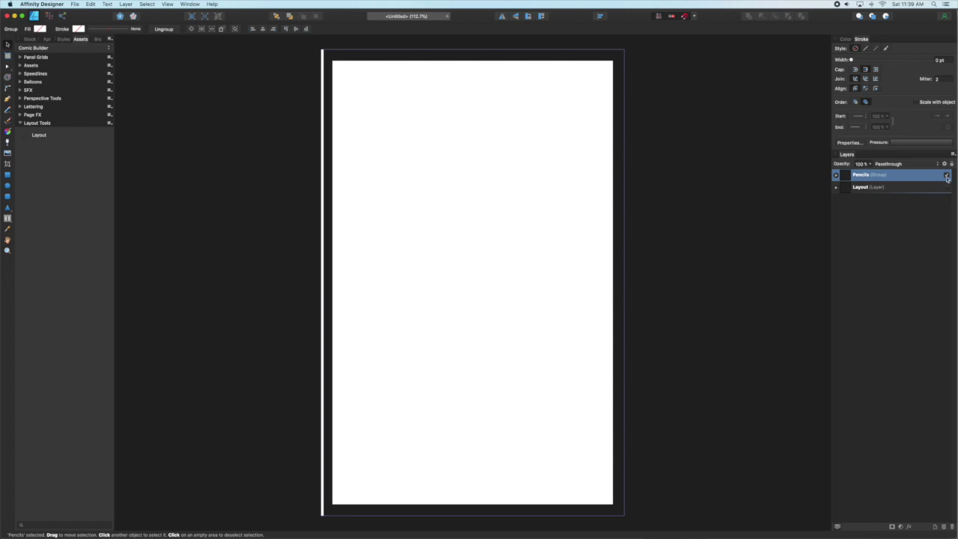
{"action": "left_click", "coordinate": [944, 527]}
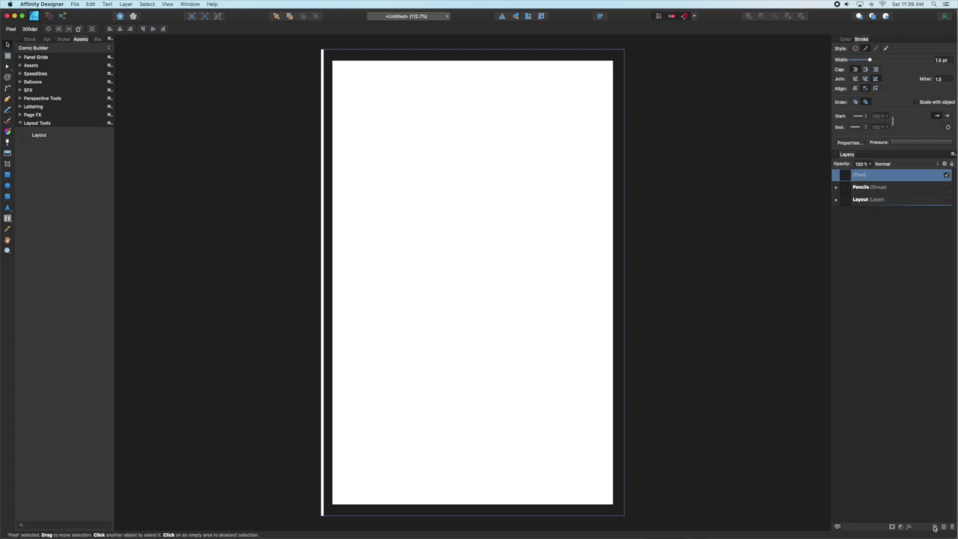
Add a new top layer and name it Vector Inks
{"action": "left_click", "coordinate": [935, 526]}
{"action": "double_click", "coordinate": [859, 175]}
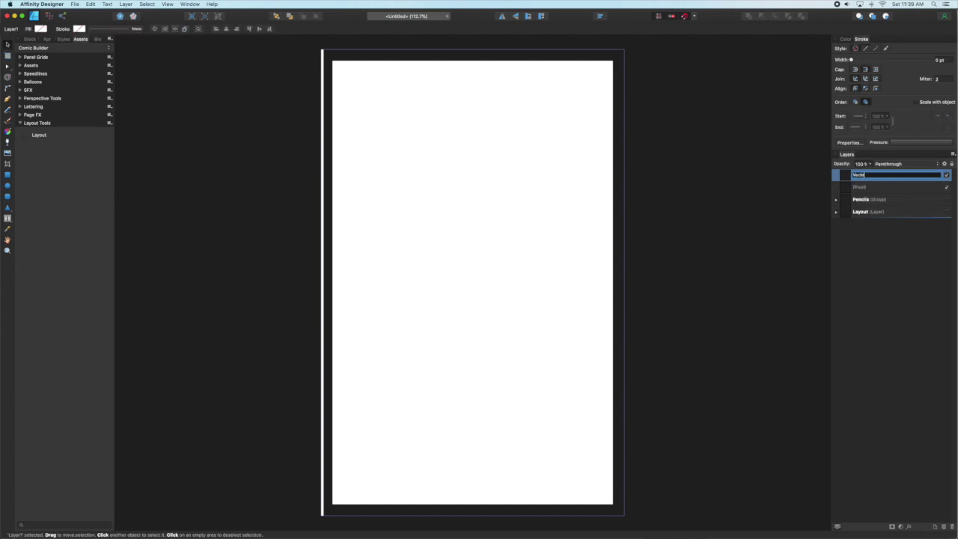
{"action": "type", "text": "Vector Inks"}
{"action": "key", "text": "Return"}
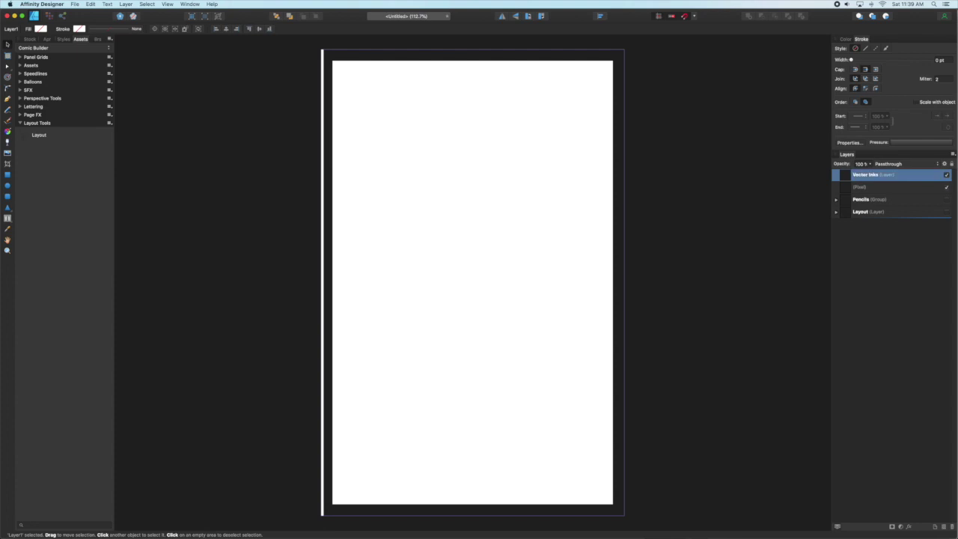
Rename the new pixel layer to Pixel Inks and open its layer effects
{"action": "left_click", "coordinate": [858, 187]}
{"action": "double_click", "coordinate": [859, 187]}
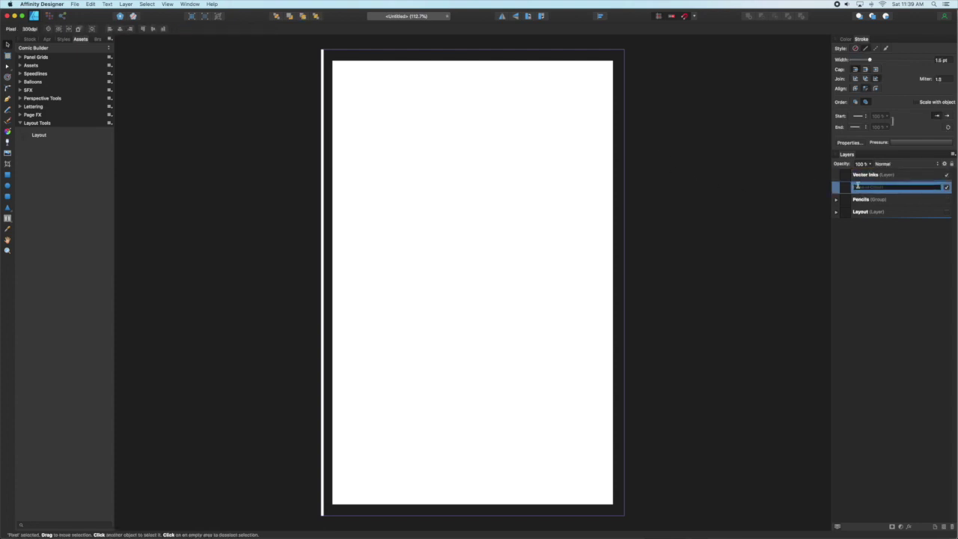
{"action": "type", "text": "P"}
{"action": "key", "text": "Return"}
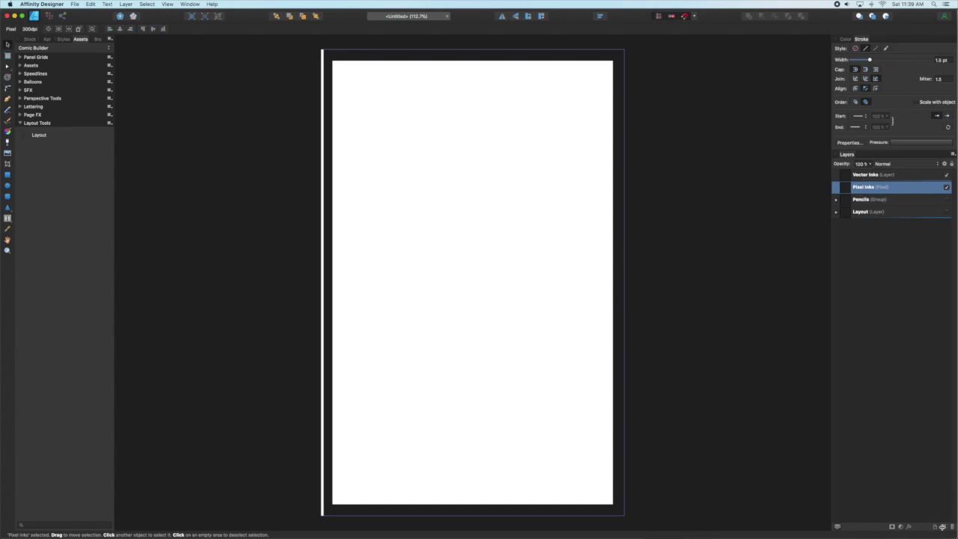
{"action": "left_click", "coordinate": [910, 526]}
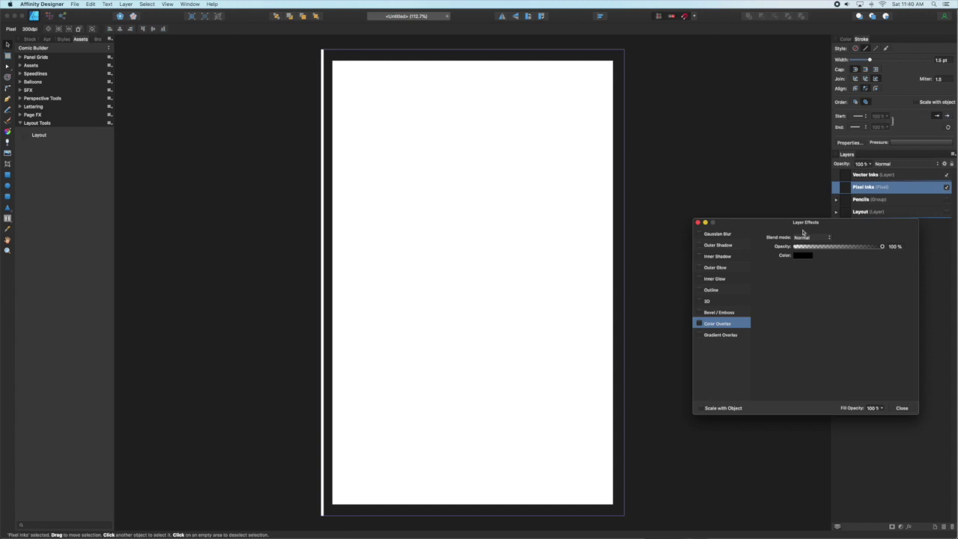
{"action": "left_click", "coordinate": [699, 323]}
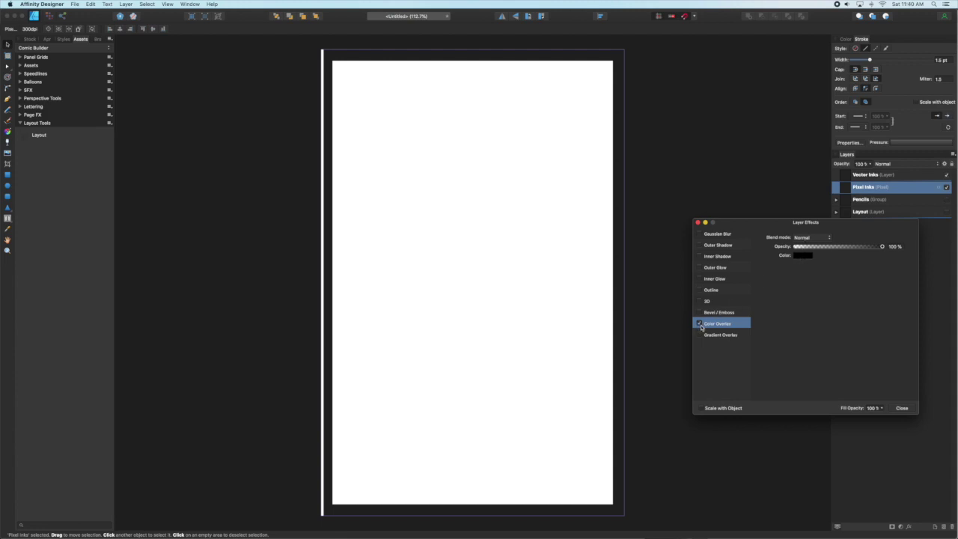
{"action": "left_click", "coordinate": [802, 256]}
{"action": "left_click", "coordinate": [895, 324]}
{"action": "left_click", "coordinate": [902, 408]}
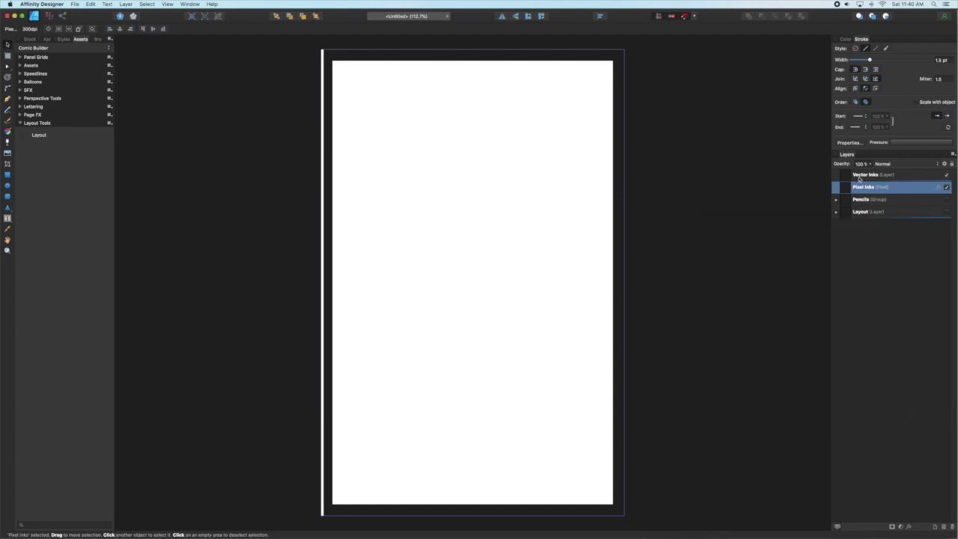
{"action": "left_click", "coordinate": [49, 15]}
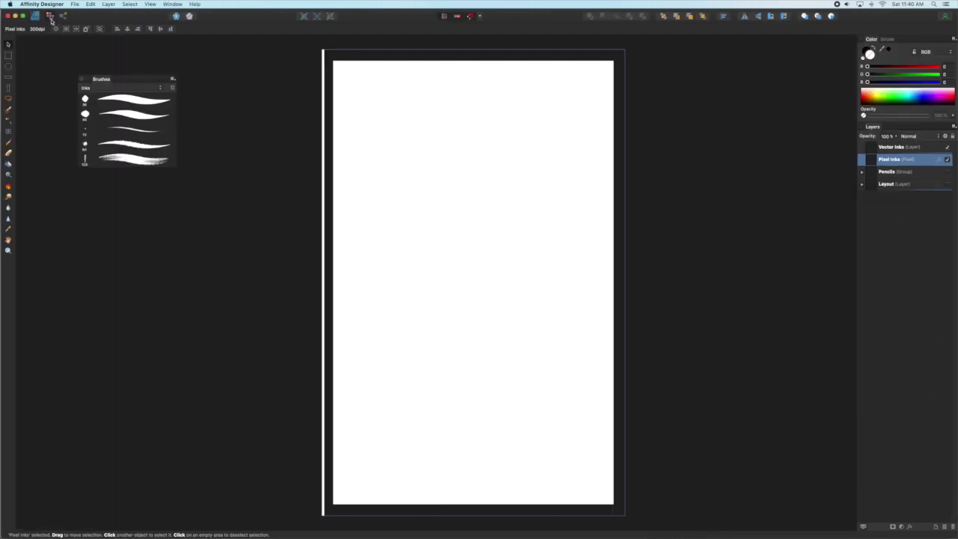
{"action": "left_click", "coordinate": [9, 152]}
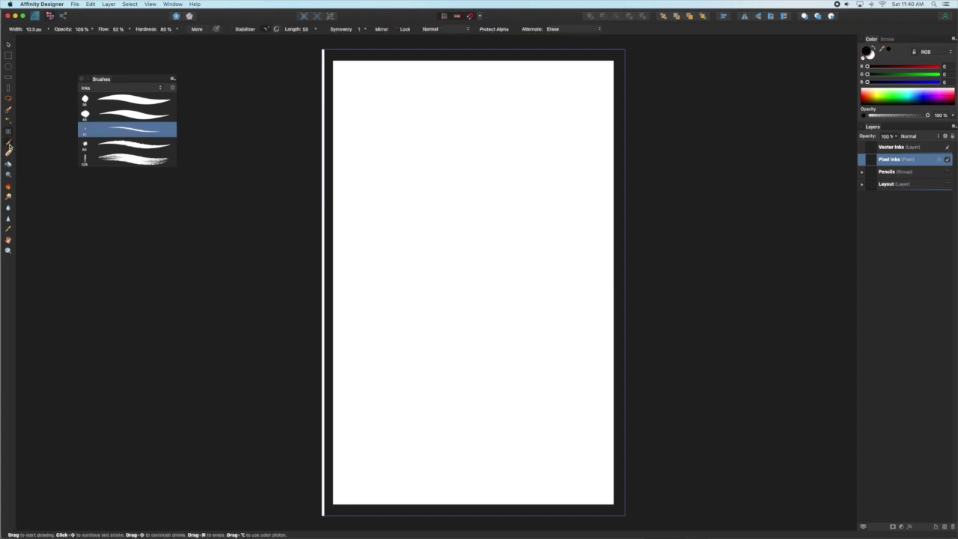
{"action": "left_click", "coordinate": [9, 152]}
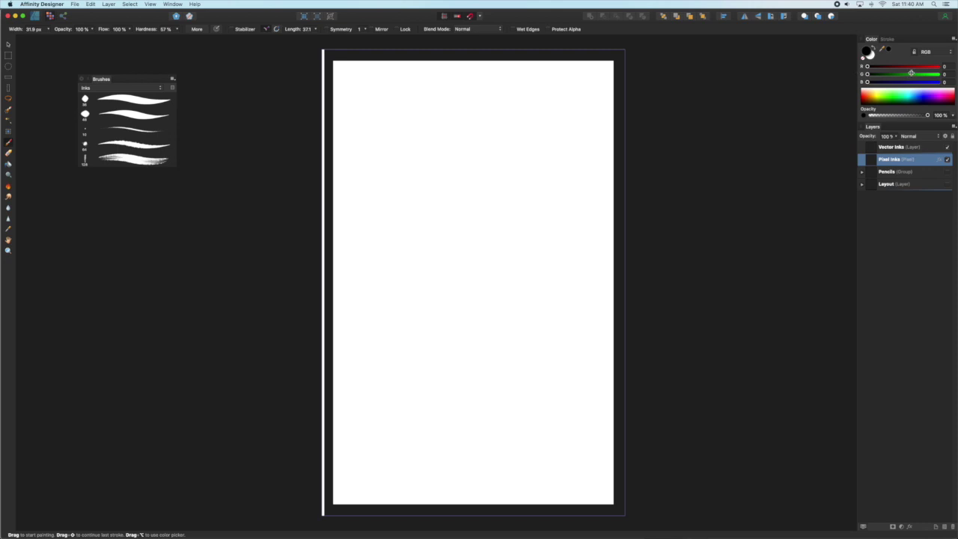
{"action": "left_click_drag", "start_coordinate": [909, 67], "coordinate": [921, 66]}
{"action": "mouse_move", "coordinate": [530, 185]}
{"action": "left_mouse_down"}
{"action": "mouse_move", "coordinate": [520, 196]}
{"action": "mouse_move", "coordinate": [532, 242]}
{"action": "mouse_move", "coordinate": [569, 233]}
{"action": "left_mouse_up"}
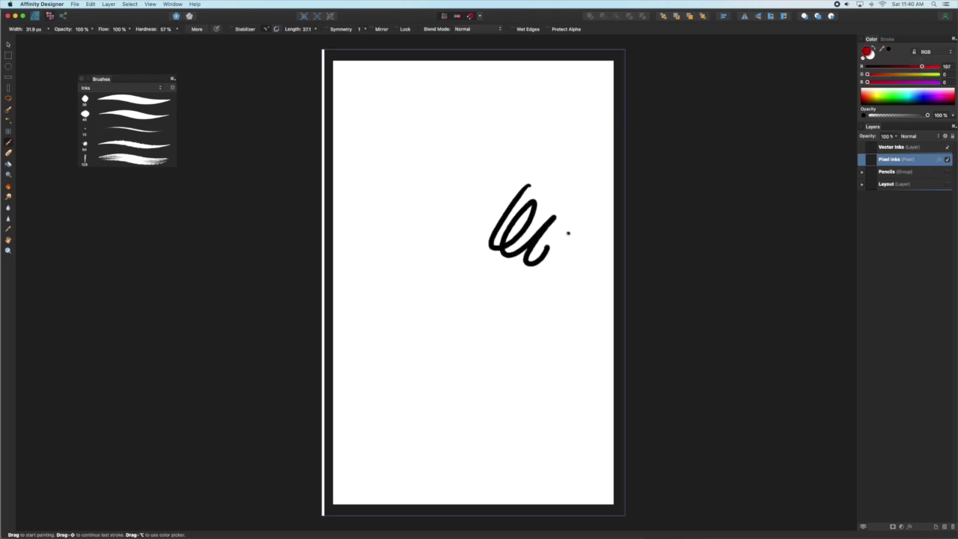
{"action": "left_click", "coordinate": [937, 159]}
{"action": "left_click", "coordinate": [700, 324]}
{"action": "left_click", "coordinate": [700, 324]}
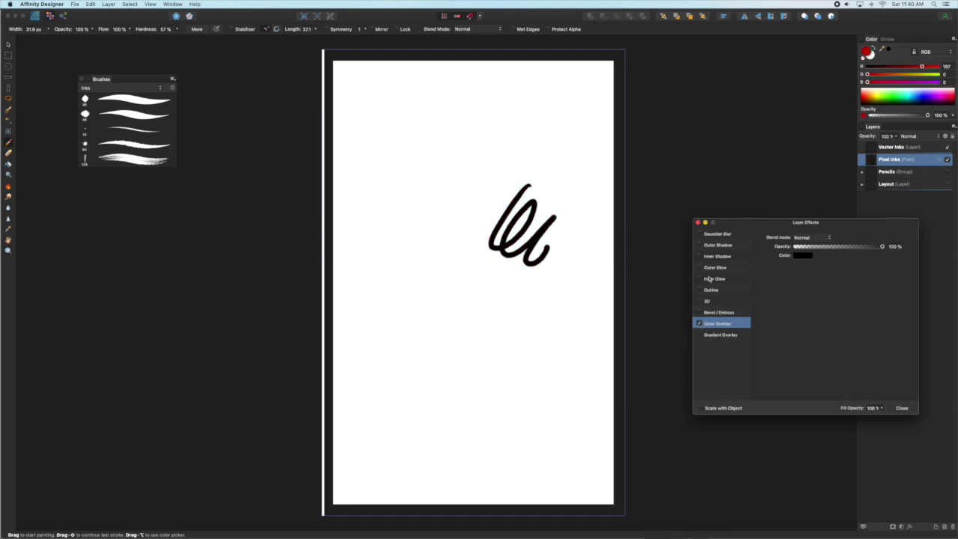
{"action": "left_click", "coordinate": [697, 222]}
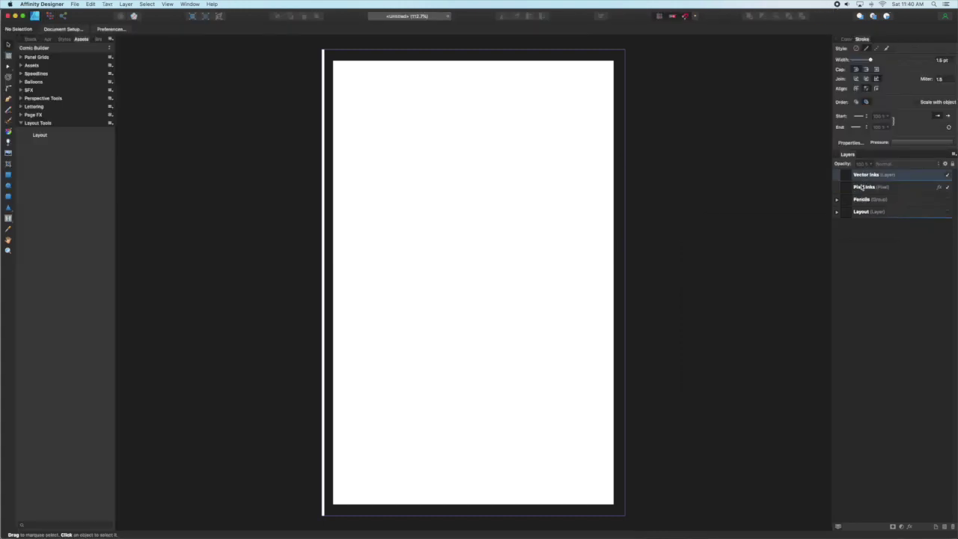
Group the Vector Inks and Pixel Inks layers into a group named Inks
{"action": "left_click", "coordinate": [861, 187]}
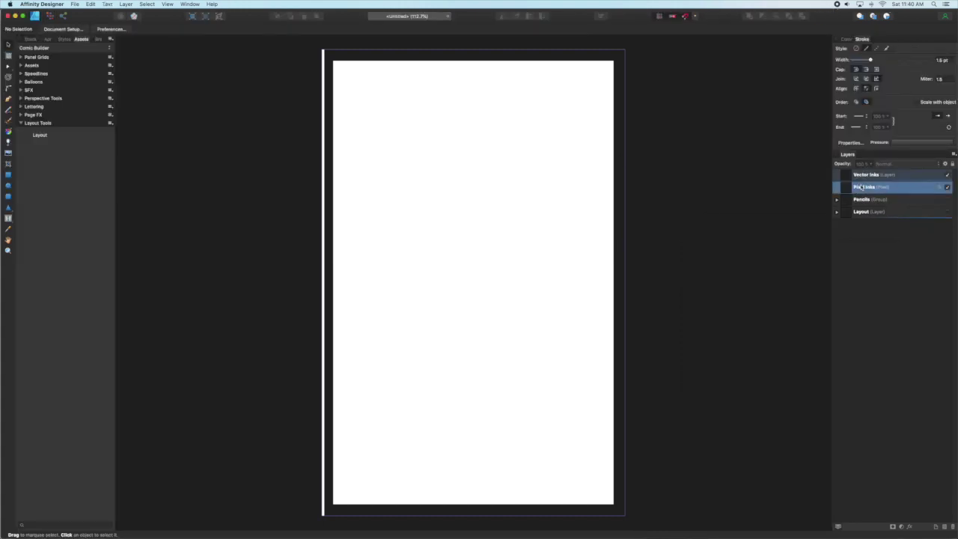
{"action": "left_click", "coordinate": [865, 174], "text": "shift"}
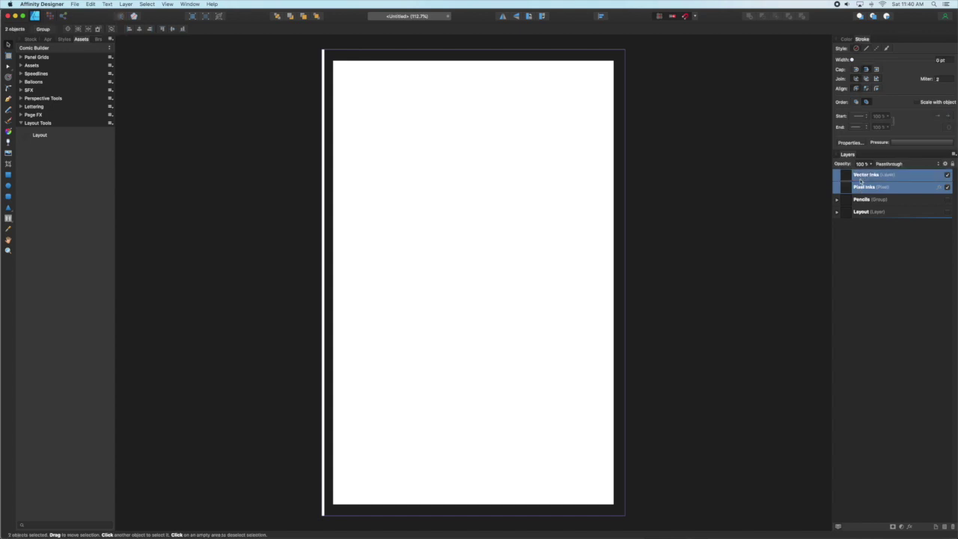
{"action": "key", "text": "super+g"}
{"action": "double_click", "coordinate": [862, 175]}
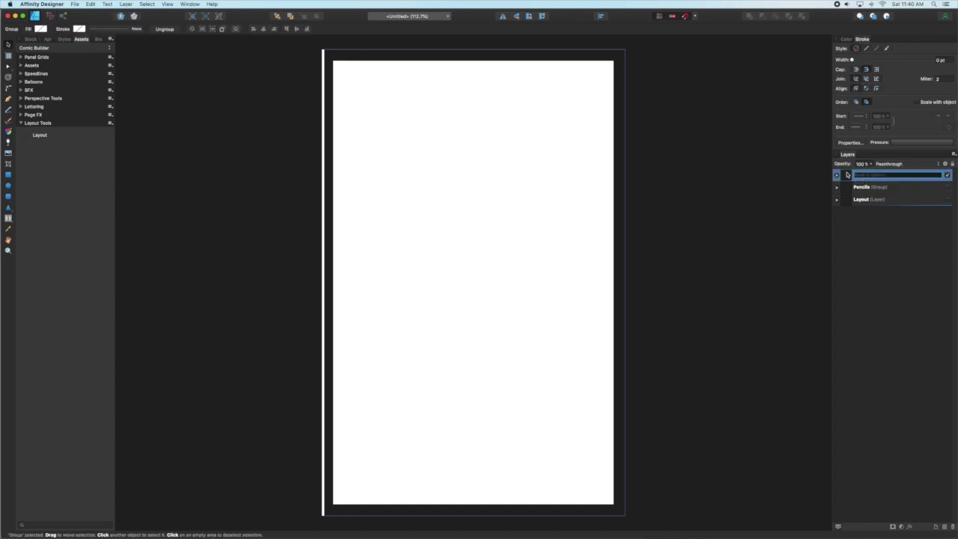
{"action": "type", "text": "Inks"}
{"action": "key", "text": "Return"}
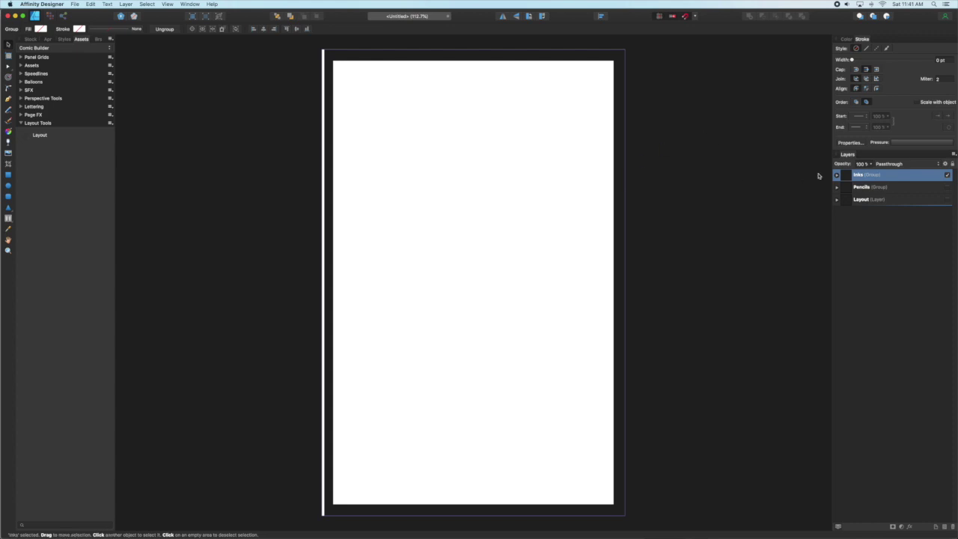
Add two new top layers named Text and FX
{"action": "left_click", "coordinate": [934, 527]}
{"action": "double_click", "coordinate": [860, 177]}
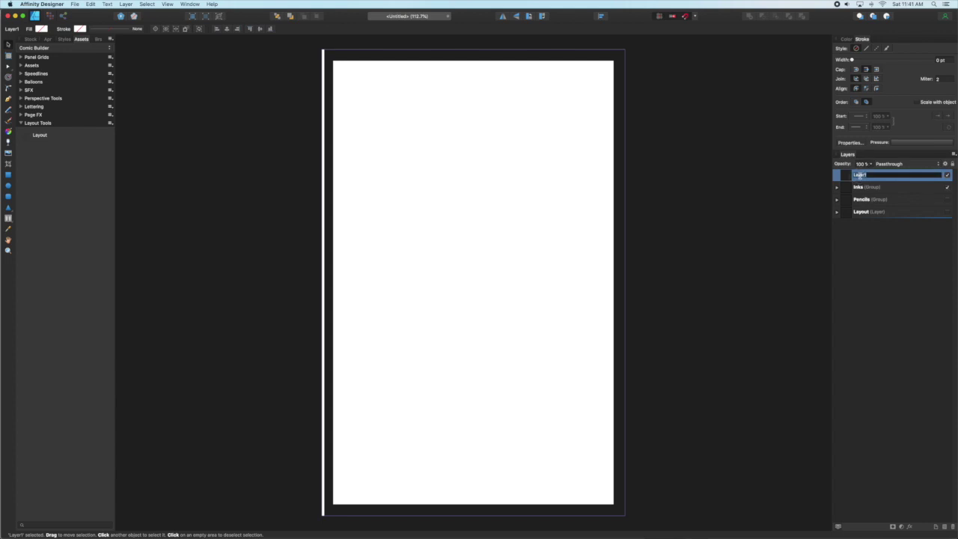
{"action": "type", "text": "Text"}
{"action": "left_click", "coordinate": [870, 249]}
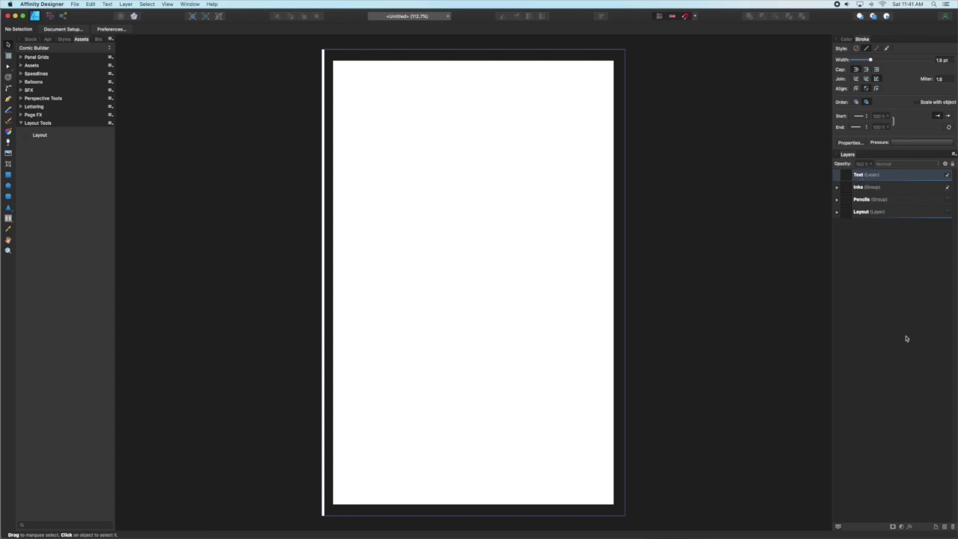
{"action": "left_click", "coordinate": [936, 528]}
{"action": "double_click", "coordinate": [859, 175]}
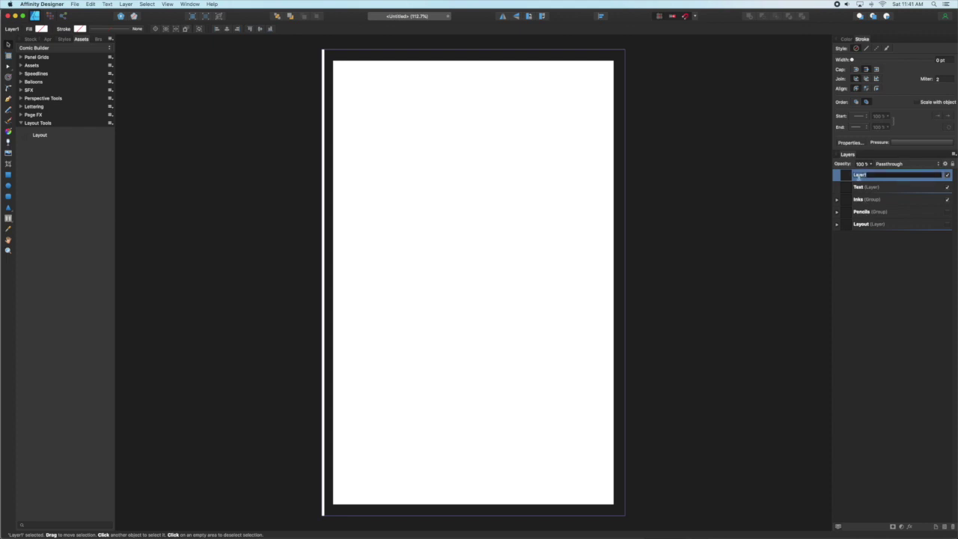
{"action": "type", "text": "FX"}
{"action": "key", "text": "Return"}
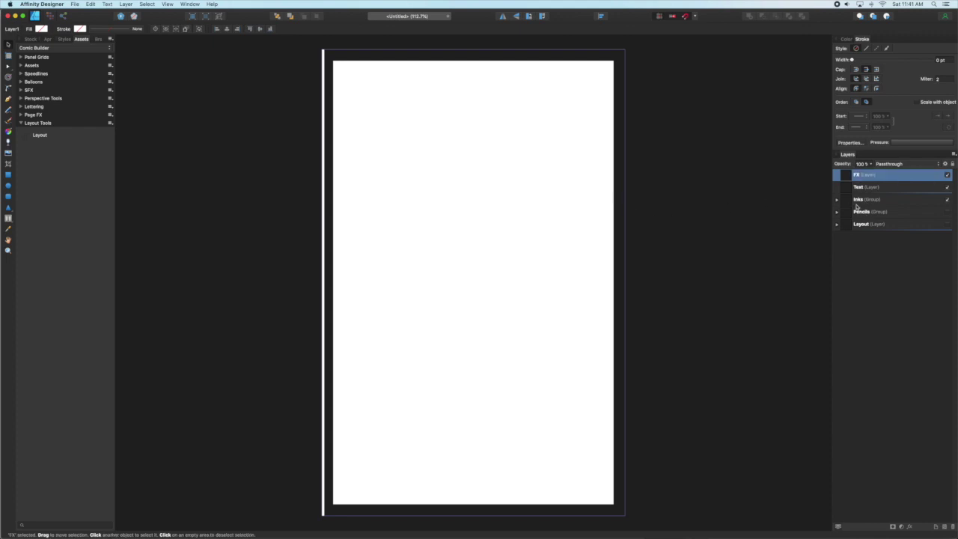
Group the FX and Text layers into a group named Lettering
{"action": "left_click", "coordinate": [875, 187], "text": "shift"}
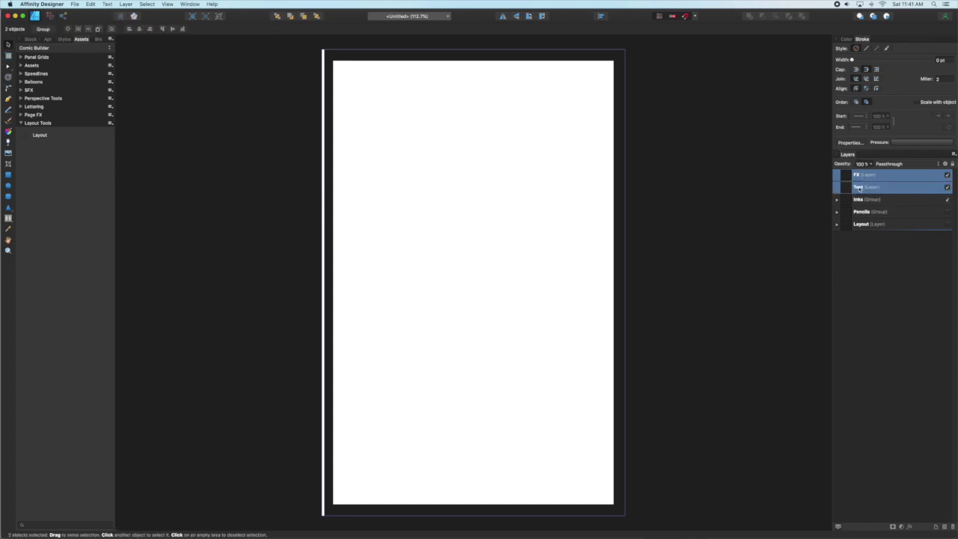
{"action": "key", "text": "super+g"}
{"action": "type", "text": "Lettering"}
{"action": "key", "text": "Return"}
{"action": "left_click", "coordinate": [291, 181]}
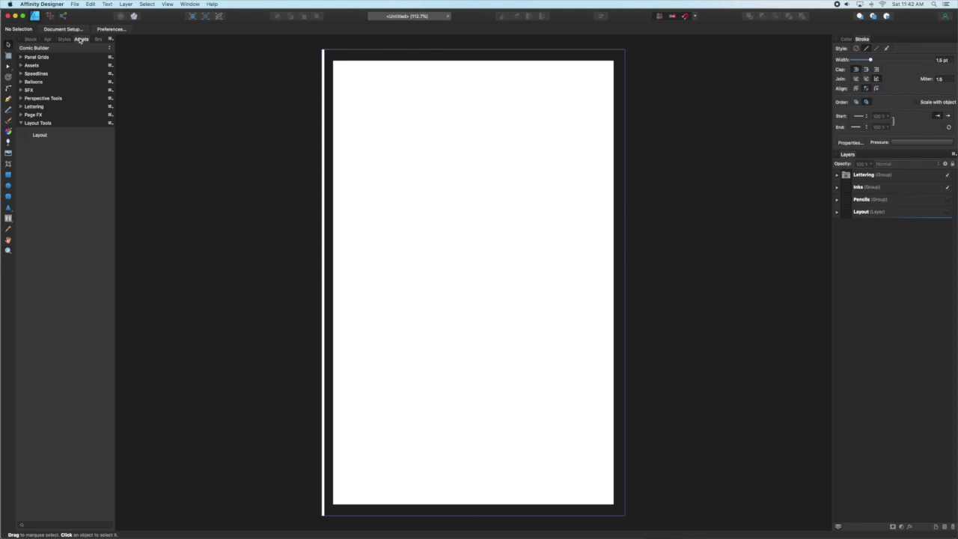
Place the 8 Panel Grid asset on the page and centre it horizontally and vertically
{"action": "left_click", "coordinate": [21, 58]}
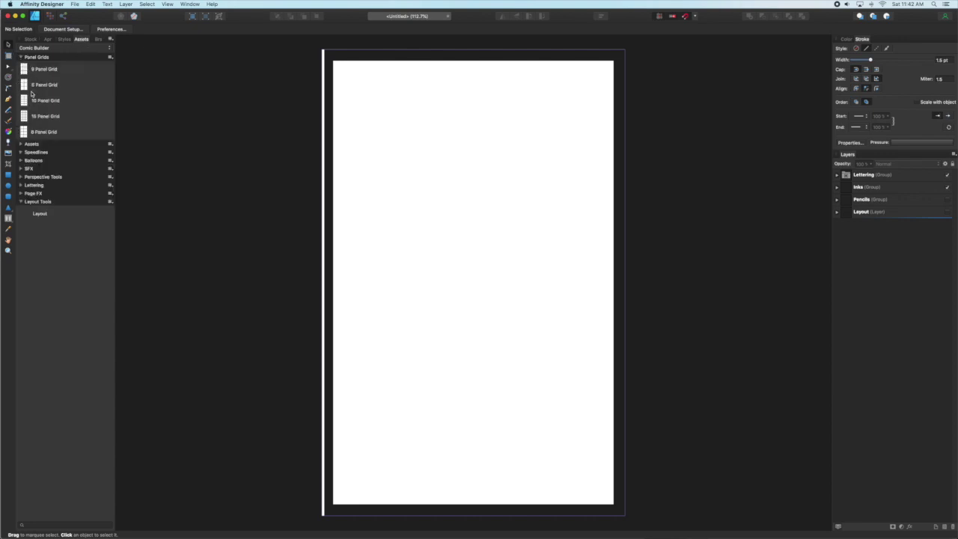
{"action": "left_click_drag", "start_coordinate": [24, 132], "coordinate": [469, 280]}
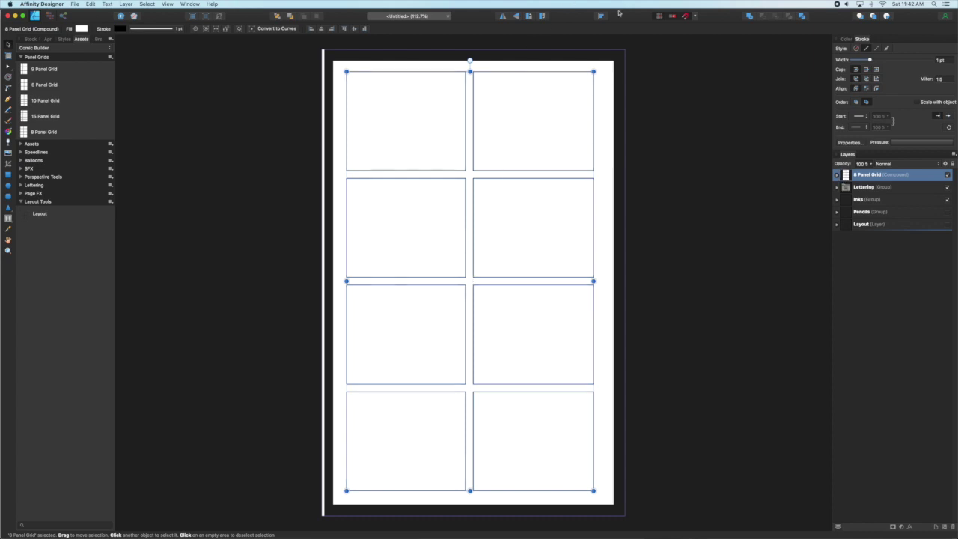
{"action": "left_click", "coordinate": [600, 16]}
{"action": "left_click", "coordinate": [615, 39]}
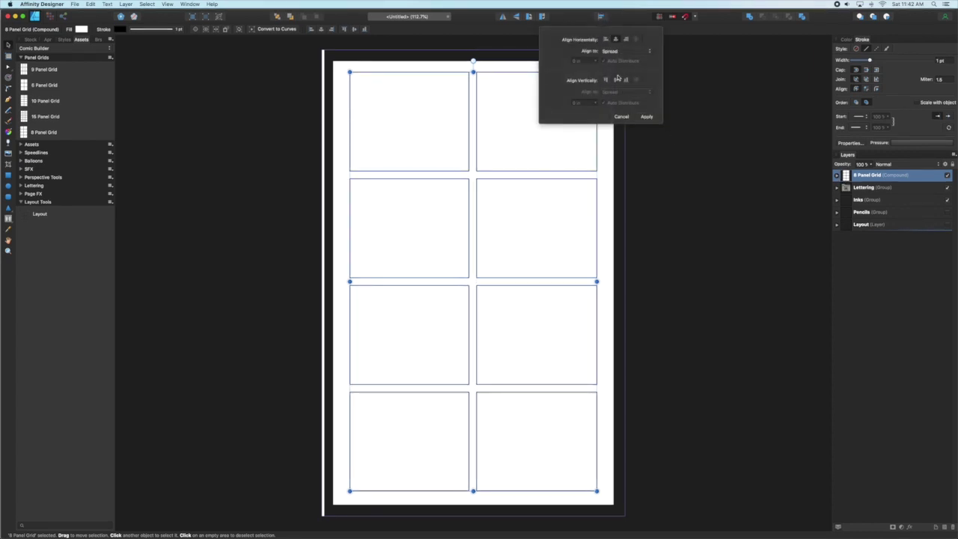
{"action": "left_click", "coordinate": [616, 79]}
{"action": "left_click", "coordinate": [646, 116]}
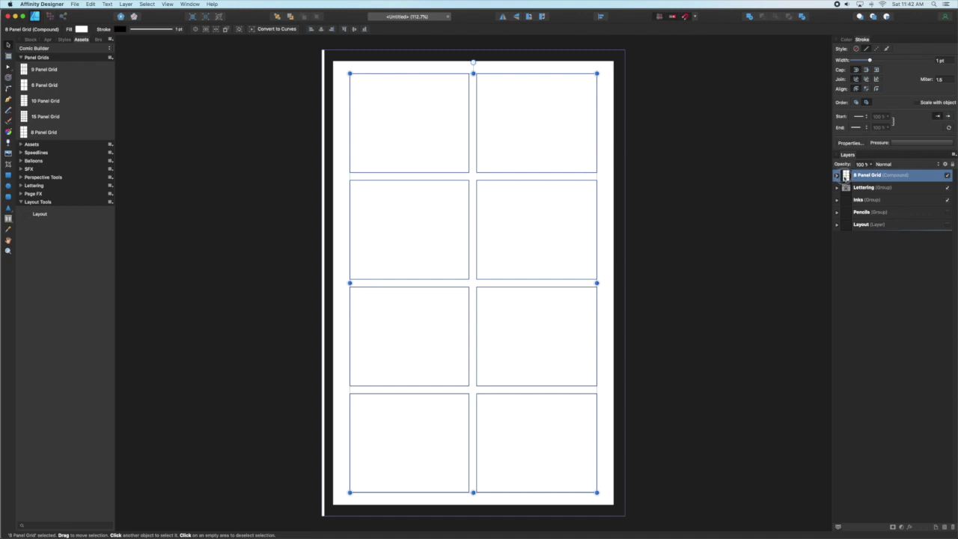
Move the grid below Inks, then shorten the centre gutter and trim the horizontal gutter
{"action": "left_click_drag", "start_coordinate": [845, 178], "coordinate": [829, 209]}
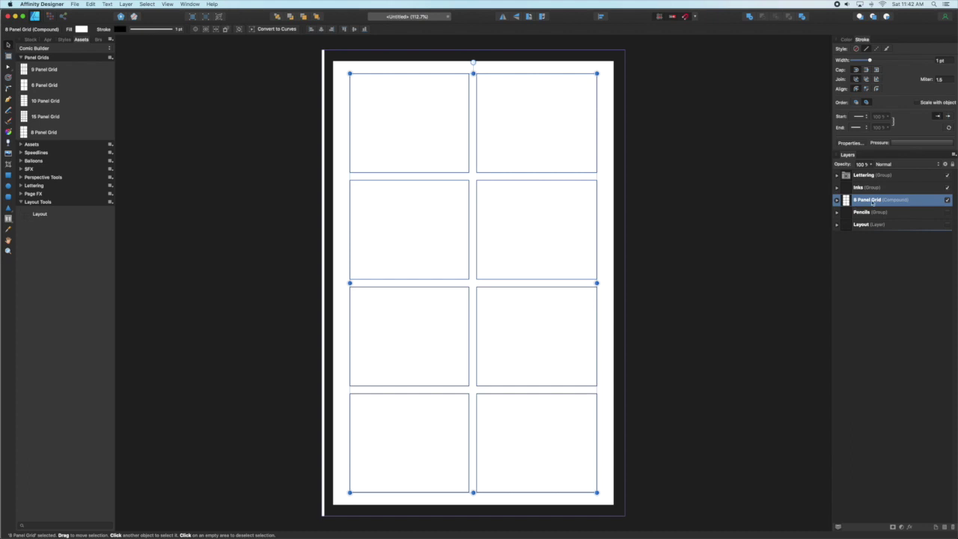
{"action": "left_click", "coordinate": [838, 201]}
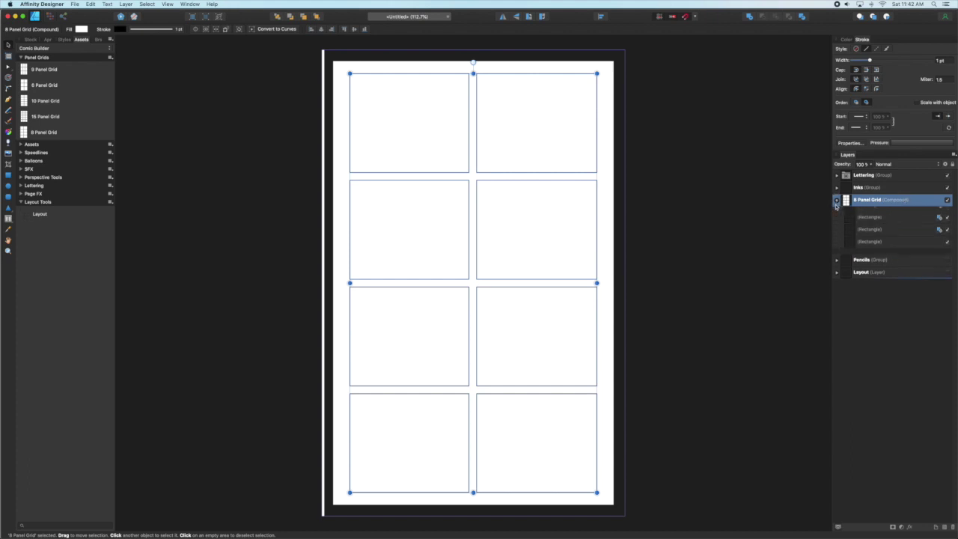
{"action": "left_click", "coordinate": [851, 213]}
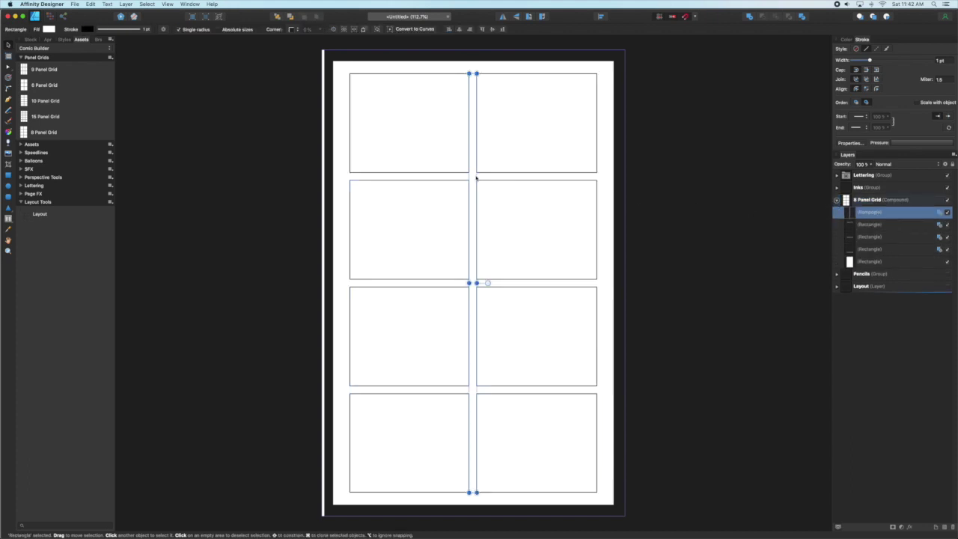
{"action": "mouse_move", "coordinate": [476, 178]}
{"action": "left_mouse_down"}
{"action": "mouse_move", "coordinate": [430, 173]}
{"action": "mouse_move", "coordinate": [464, 174]}
{"action": "left_mouse_up"}
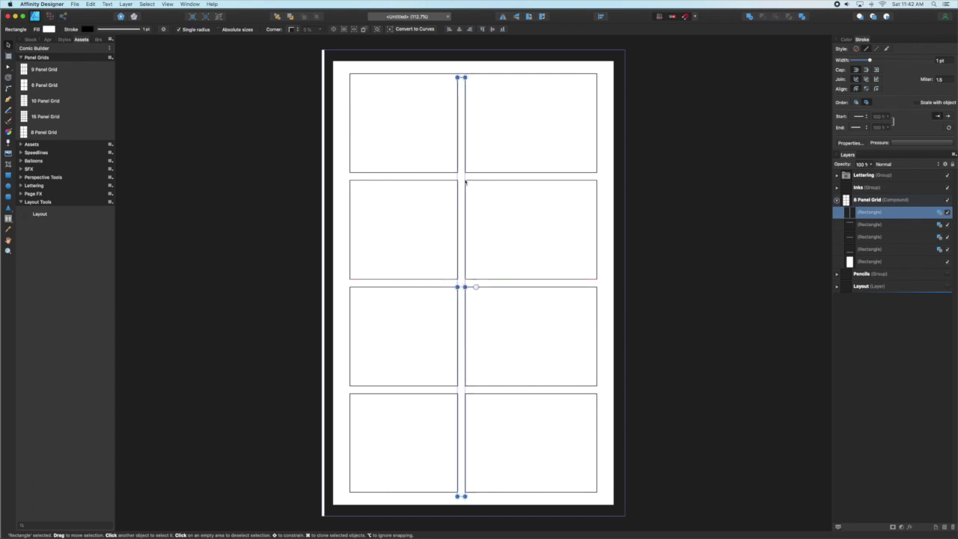
{"action": "left_click_drag", "start_coordinate": [460, 496], "coordinate": [462, 372]}
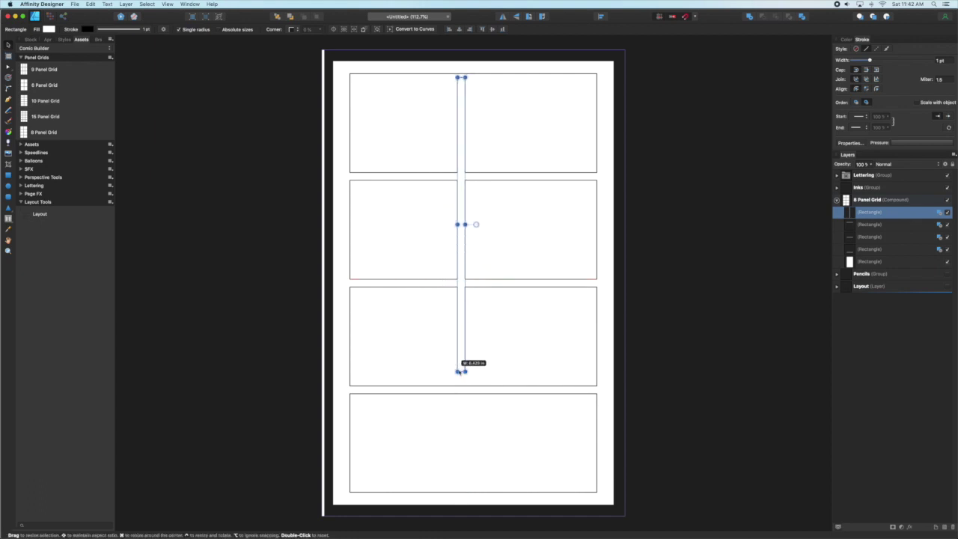
{"action": "left_click", "coordinate": [850, 225]}
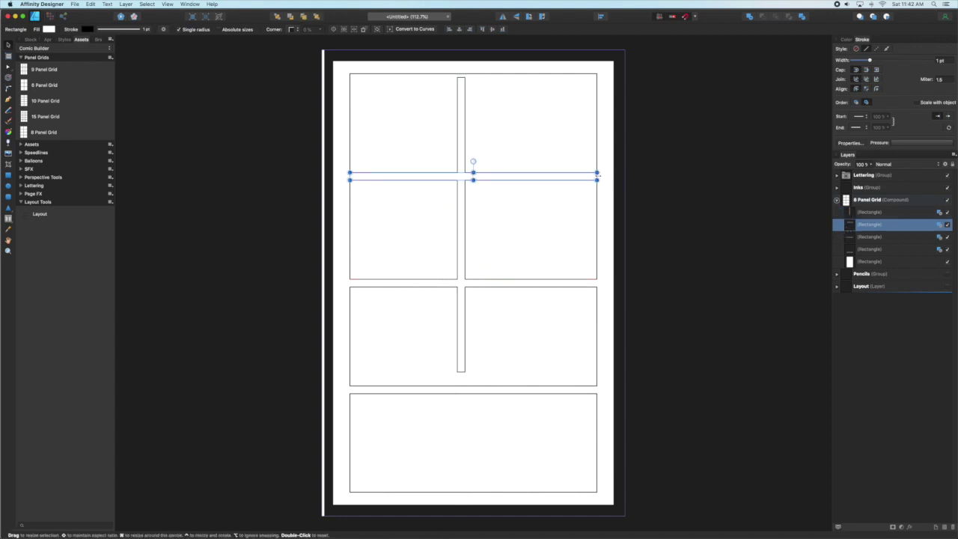
{"action": "left_click_drag", "start_coordinate": [598, 174], "coordinate": [465, 187]}
Shorten the tall vertical gutter so the top panel becomes L-shaped
{"action": "left_click", "coordinate": [462, 377]}
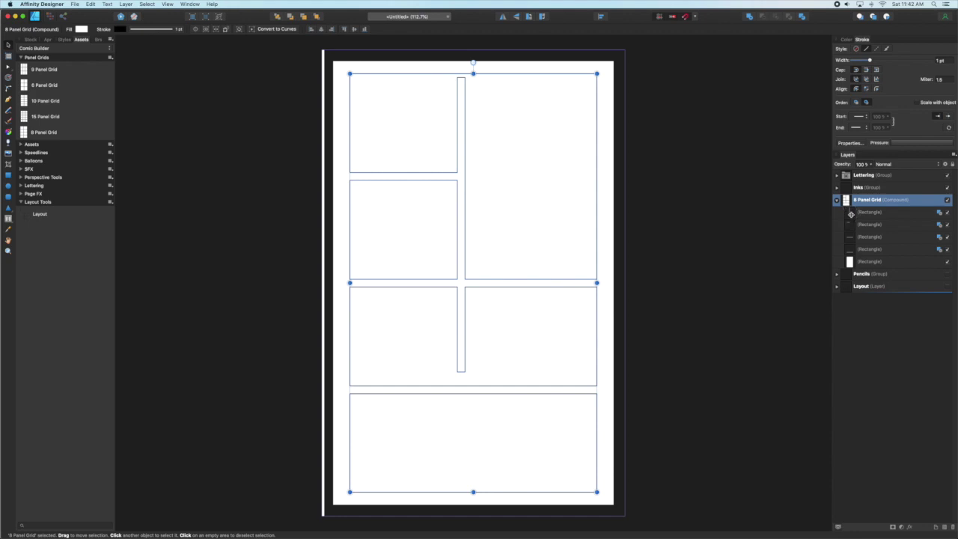
{"action": "double_click", "coordinate": [464, 142]}
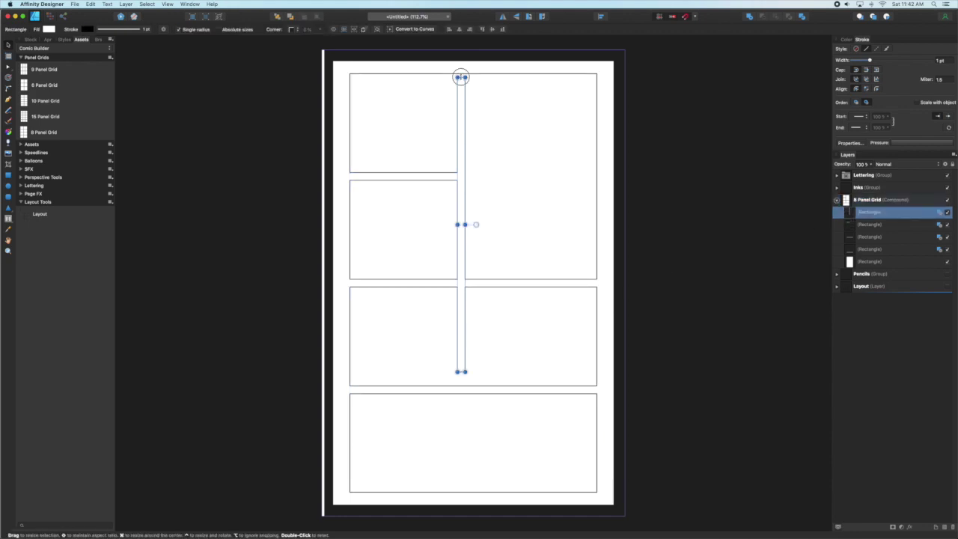
{"action": "left_click_drag", "start_coordinate": [461, 77], "coordinate": [462, 172]}
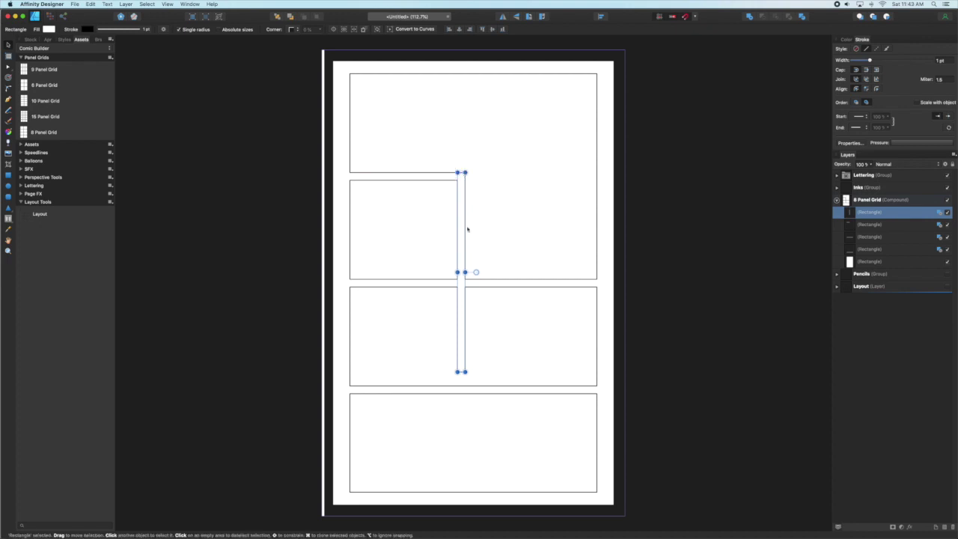
{"action": "left_click_drag", "start_coordinate": [462, 373], "coordinate": [461, 385]}
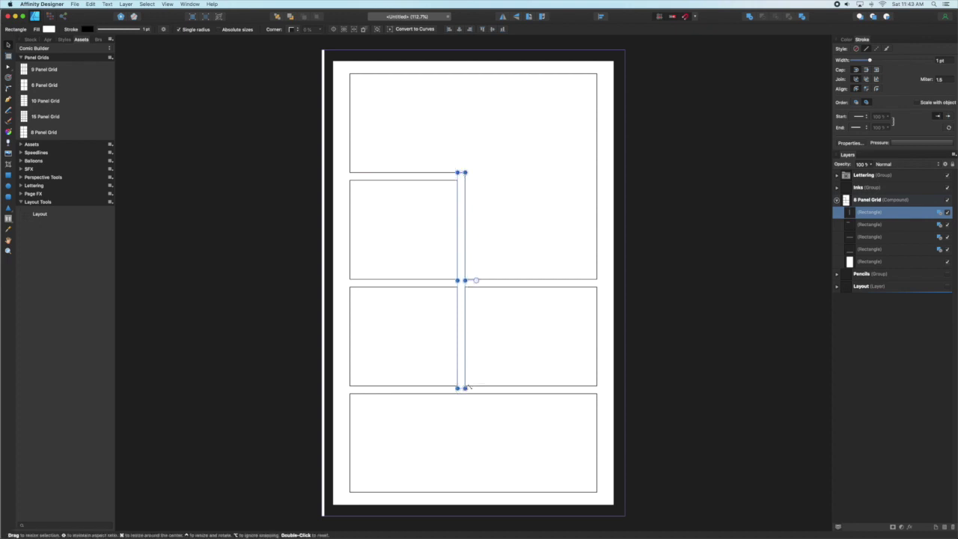
{"action": "left_click", "coordinate": [617, 296]}
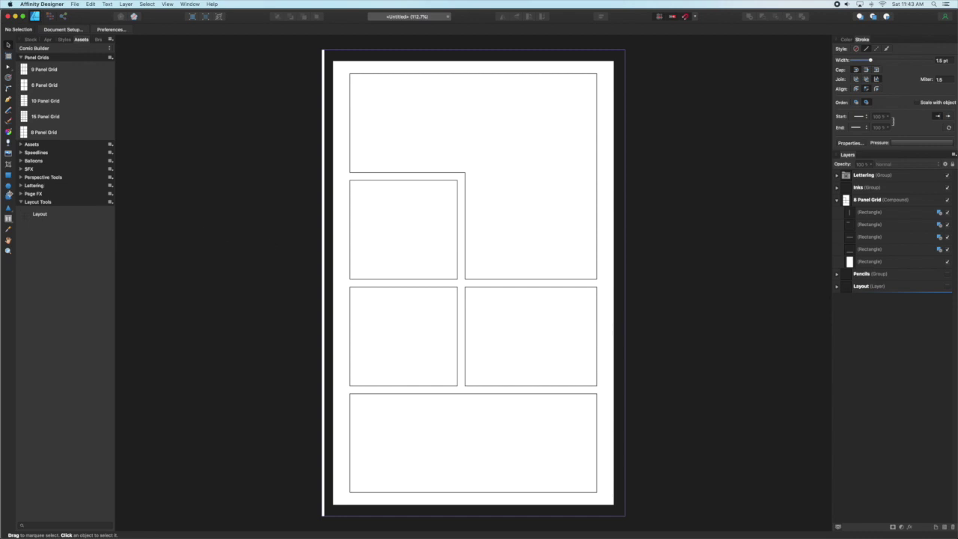
{"action": "left_click", "coordinate": [8, 186]}
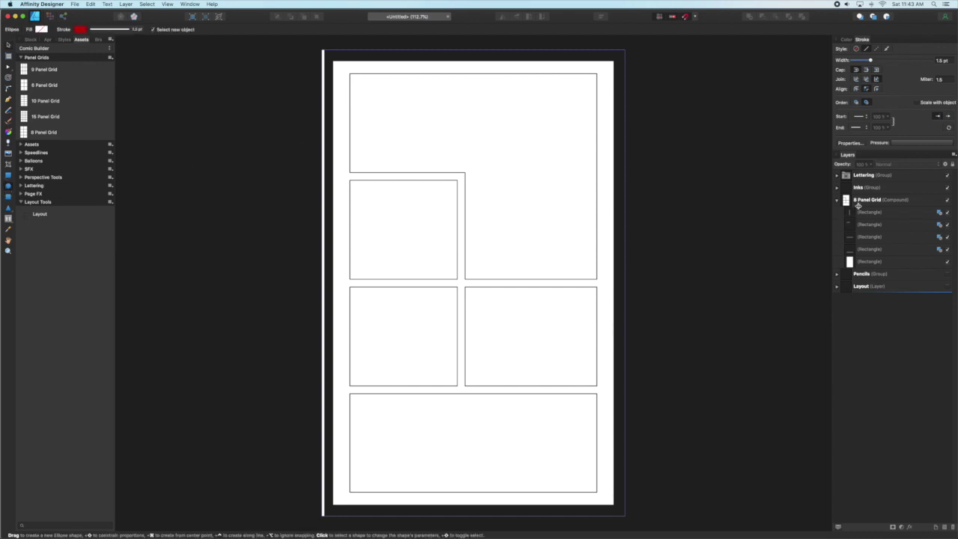
Draw a compound circle in the top-right panel, then duplicate and enlarge it into a gutter ring
{"action": "left_click", "coordinate": [862, 249]}
{"action": "left_click_drag", "start_coordinate": [501, 90], "coordinate": [615, 202]}
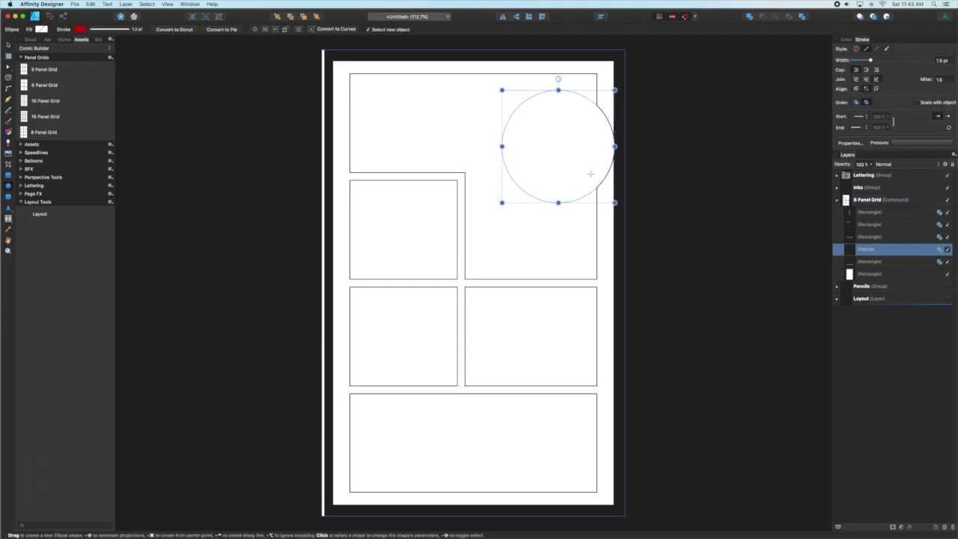
{"action": "left_click", "coordinate": [940, 251]}
{"action": "left_click", "coordinate": [936, 265]}
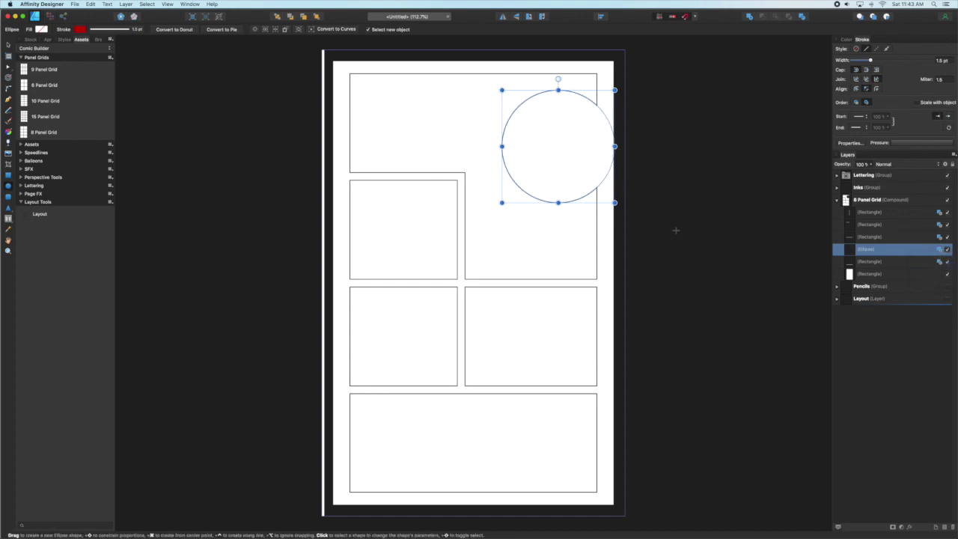
{"action": "left_click_drag", "start_coordinate": [614, 202], "coordinate": [599, 189]}
{"action": "key", "text": "alt"}
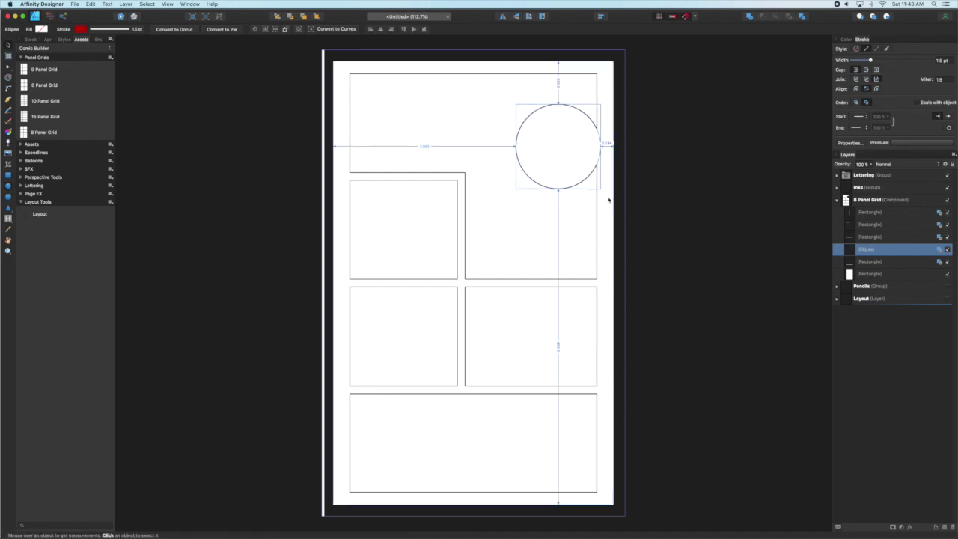
{"action": "key", "text": "super+j"}
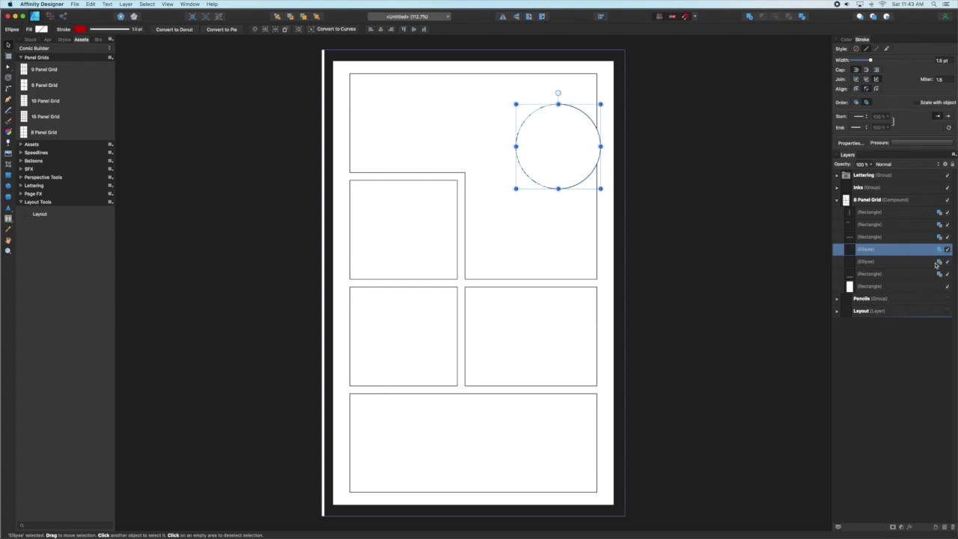
{"action": "left_click_drag", "start_coordinate": [599, 191], "coordinate": [618, 203]}
{"action": "left_click", "coordinate": [603, 281]}
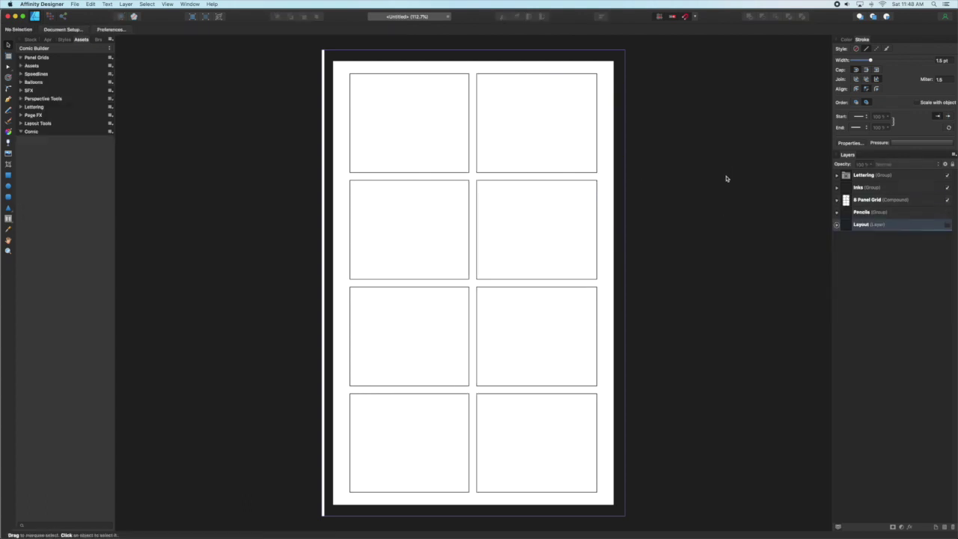
Tag the Layout layer blue and the Pencils group yellow
{"action": "right_click", "coordinate": [902, 223]}
{"action": "left_click", "coordinate": [928, 397]}
{"action": "right_click", "coordinate": [925, 228]}
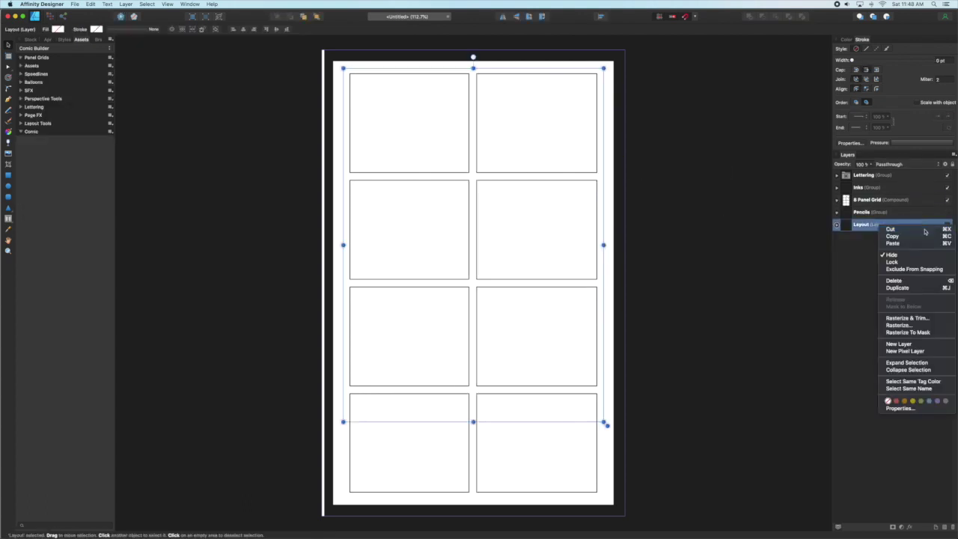
{"action": "left_click", "coordinate": [898, 212]}
{"action": "left_click", "coordinate": [868, 211]}
{"action": "left_click", "coordinate": [836, 224]}
{"action": "right_click", "coordinate": [928, 213]}
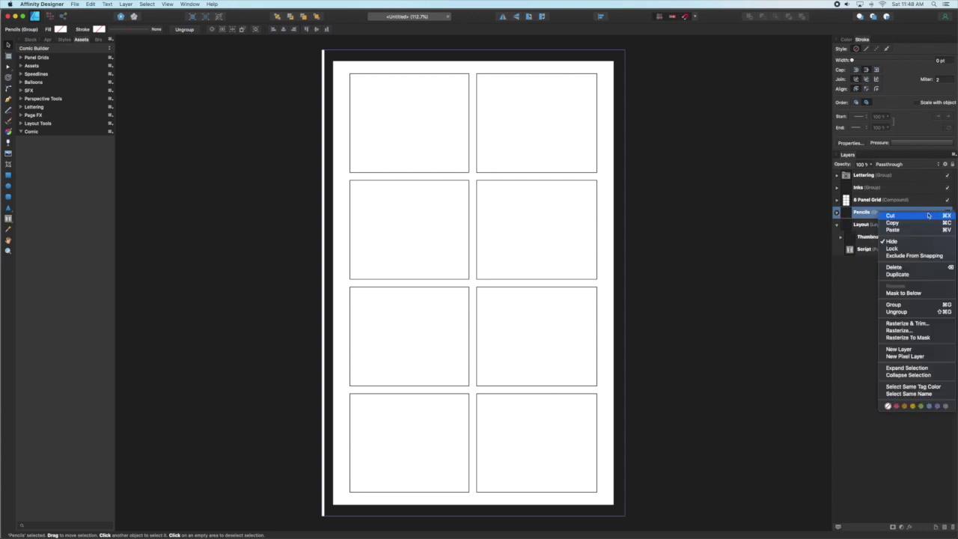
{"action": "left_click", "coordinate": [861, 300]}
{"action": "left_click", "coordinate": [860, 300]}
Tag the Inks group red and the Lettering group purple
{"action": "left_click", "coordinate": [836, 225]}
{"action": "left_click", "coordinate": [898, 200]}
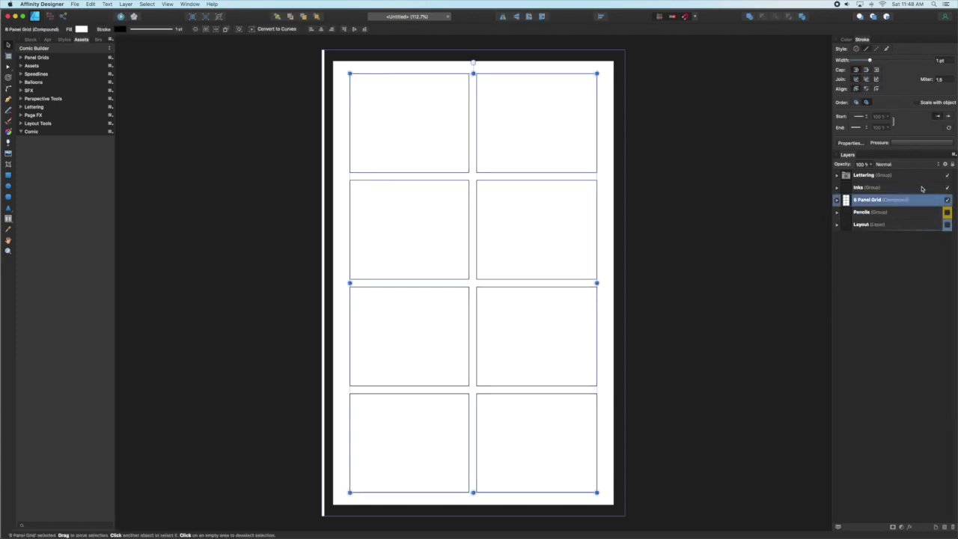
{"action": "right_click", "coordinate": [922, 189]}
{"action": "left_click", "coordinate": [908, 377]}
{"action": "right_click", "coordinate": [921, 176]}
{"action": "left_click", "coordinate": [921, 328]}
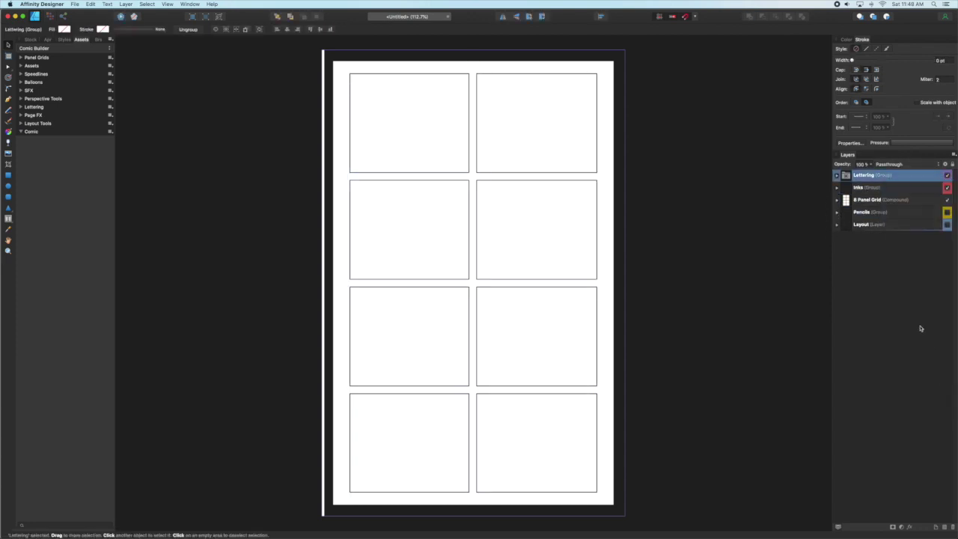
{"action": "left_click", "coordinate": [921, 327]}
Group all five top-level layers into one group named Comic Page
{"action": "left_click", "coordinate": [835, 212], "text": "alt"}
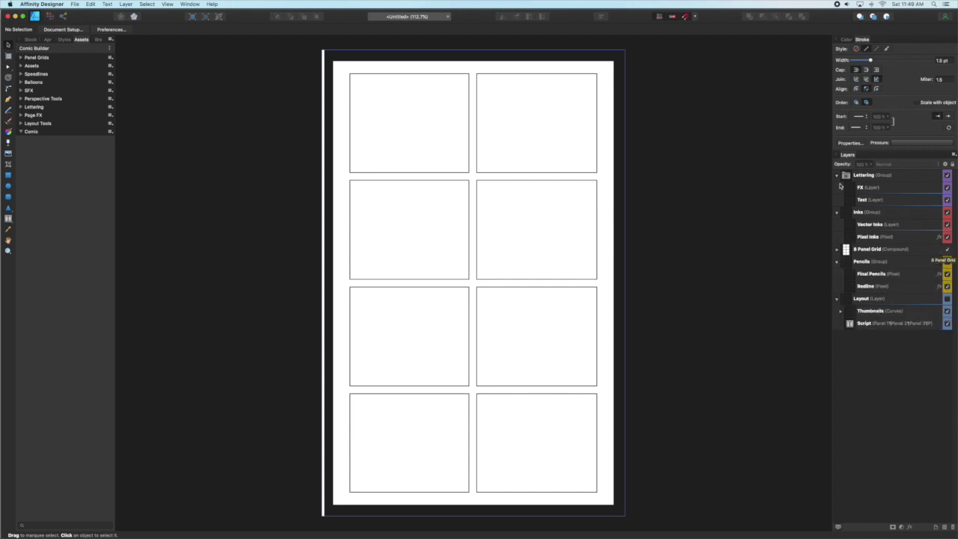
{"action": "left_click", "coordinate": [860, 175]}
{"action": "left_click", "coordinate": [836, 175], "text": "alt"}
{"action": "left_click", "coordinate": [864, 225], "text": "shift"}
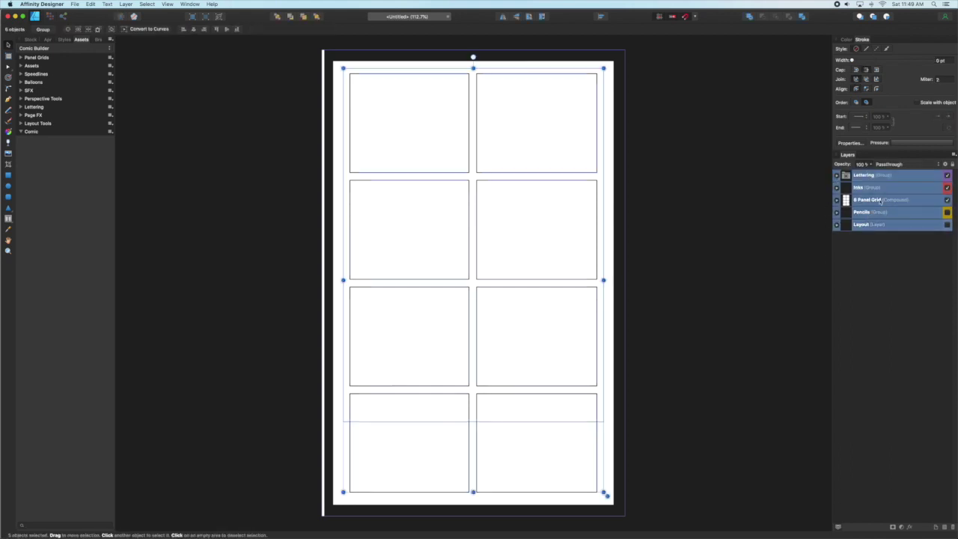
{"action": "right_click", "coordinate": [881, 201]}
{"action": "left_click", "coordinate": [916, 284]}
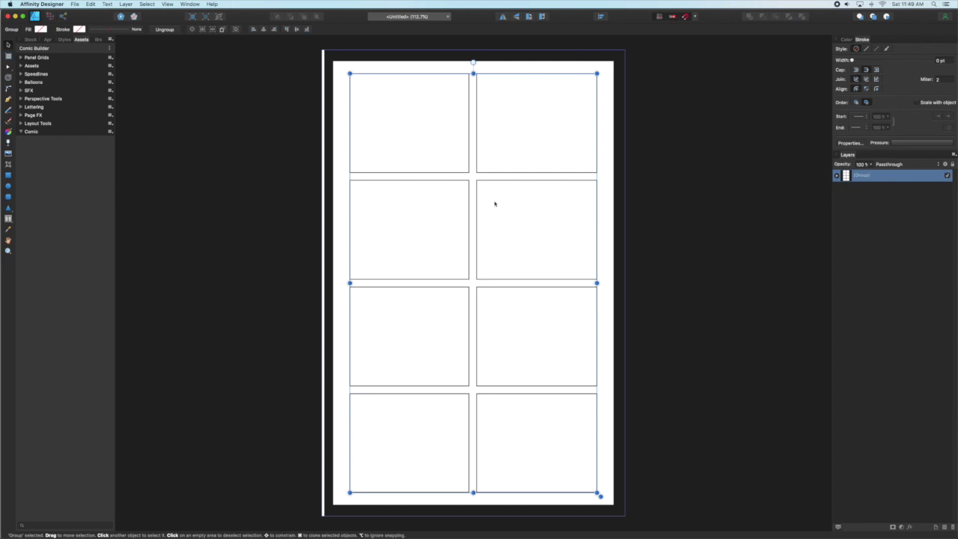
{"action": "double_click", "coordinate": [861, 175]}
{"action": "type", "text": "Name Panels"}
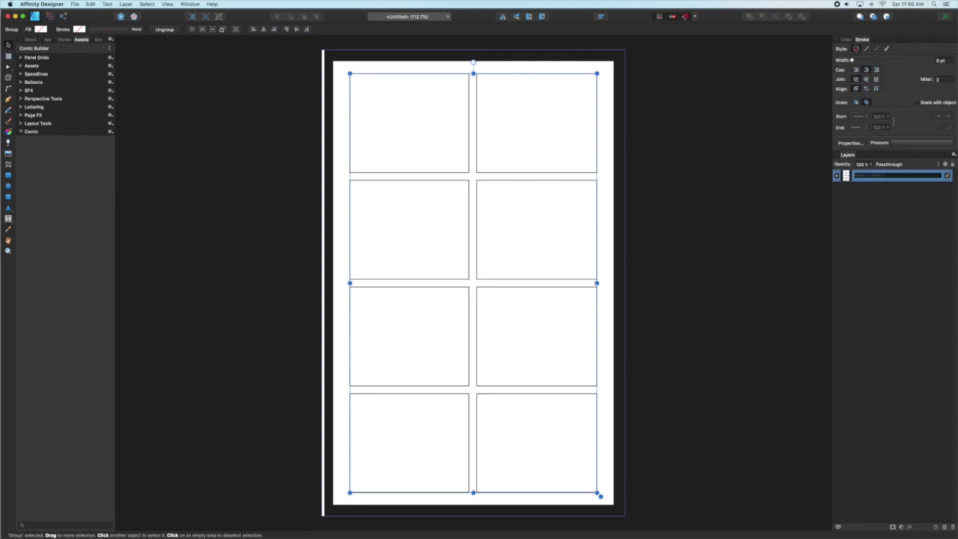
{"action": "type", "text": "Comic Page"}
{"action": "left_click", "coordinate": [782, 210]}
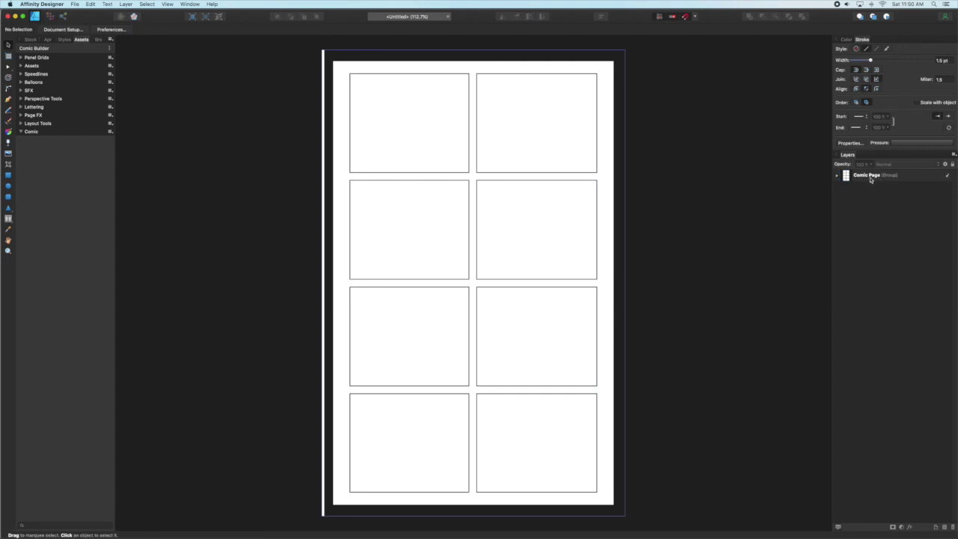
Add the selected Comic Page group as an asset in the Comic category
{"action": "left_click", "coordinate": [110, 131]}
{"action": "left_click", "coordinate": [204, 170]}
{"action": "left_click", "coordinate": [837, 176]}
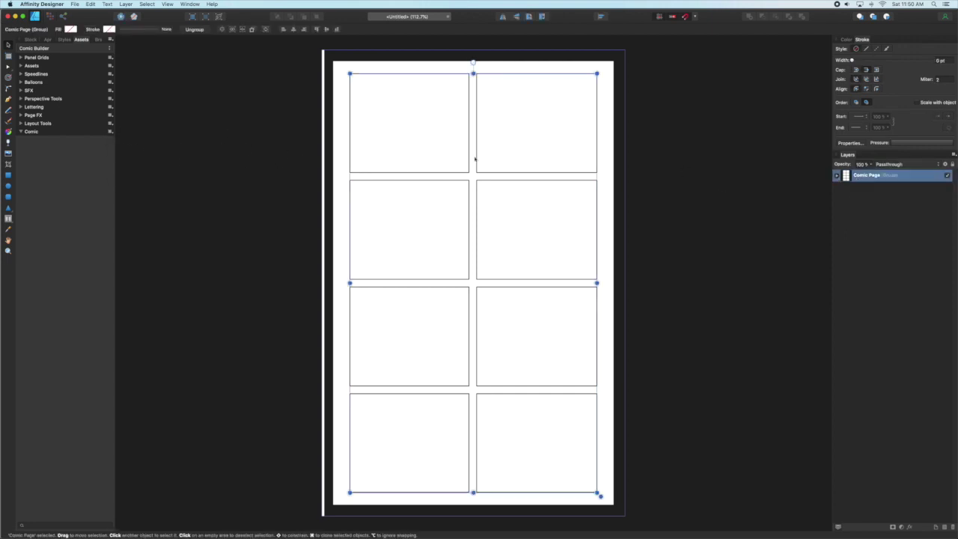
{"action": "left_click", "coordinate": [110, 132]}
{"action": "left_click", "coordinate": [127, 178]}
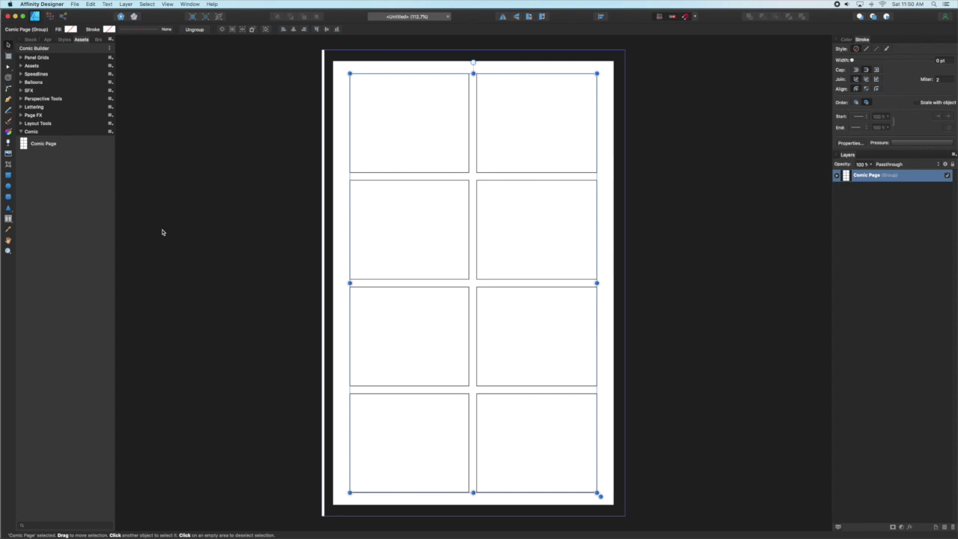
Delete the Comic Page group, place it back from the Comic asset, and inspect its layers
{"action": "key", "text": "Delete"}
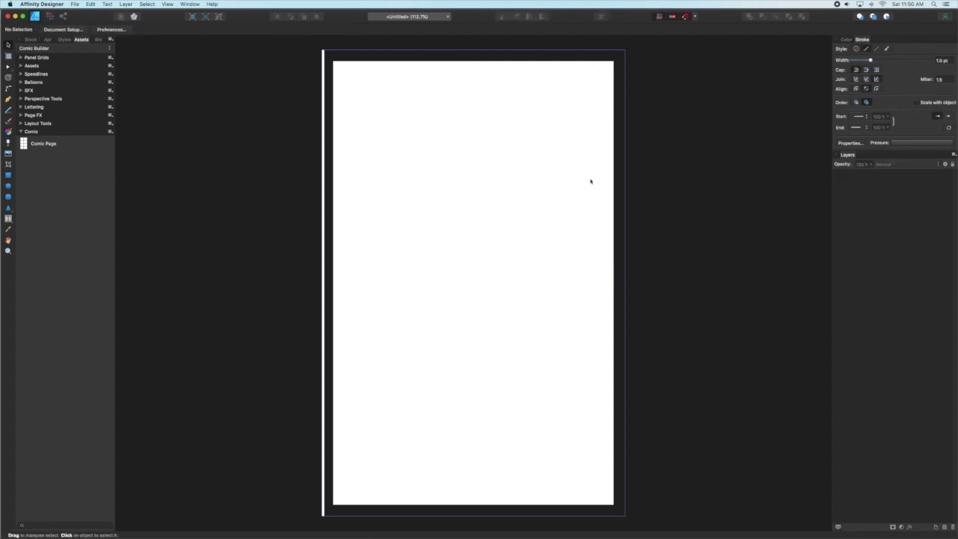
{"action": "left_click_drag", "start_coordinate": [23, 143], "coordinate": [470, 291]}
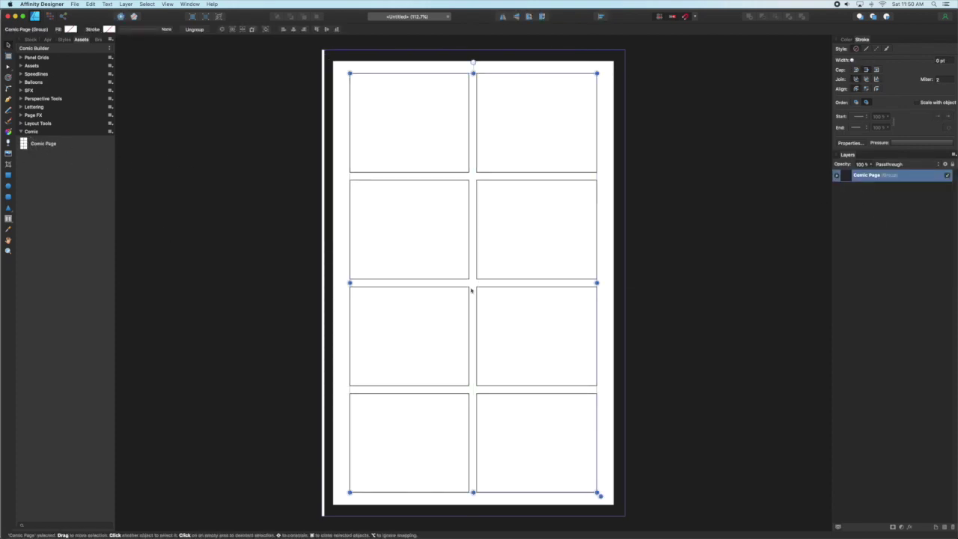
{"action": "left_click", "coordinate": [599, 17]}
{"action": "left_click", "coordinate": [646, 113]}
{"action": "left_click", "coordinate": [660, 282]}
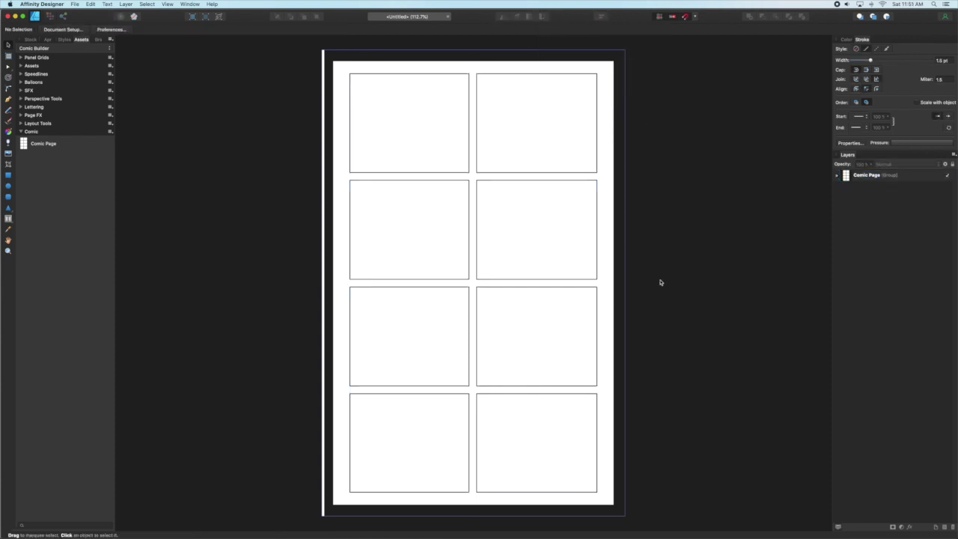
{"action": "left_click", "coordinate": [838, 175]}
{"action": "left_click", "coordinate": [839, 237]}
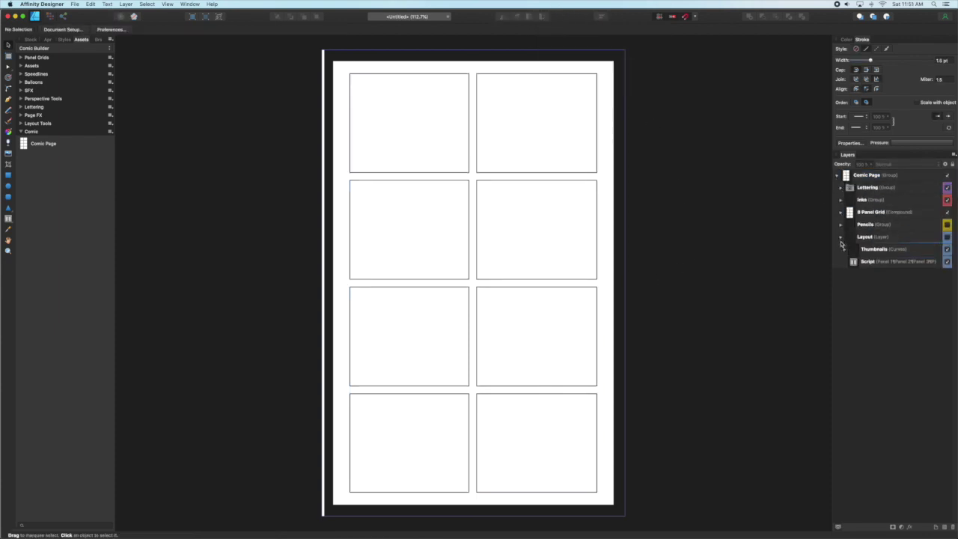
{"action": "left_click", "coordinate": [839, 238]}
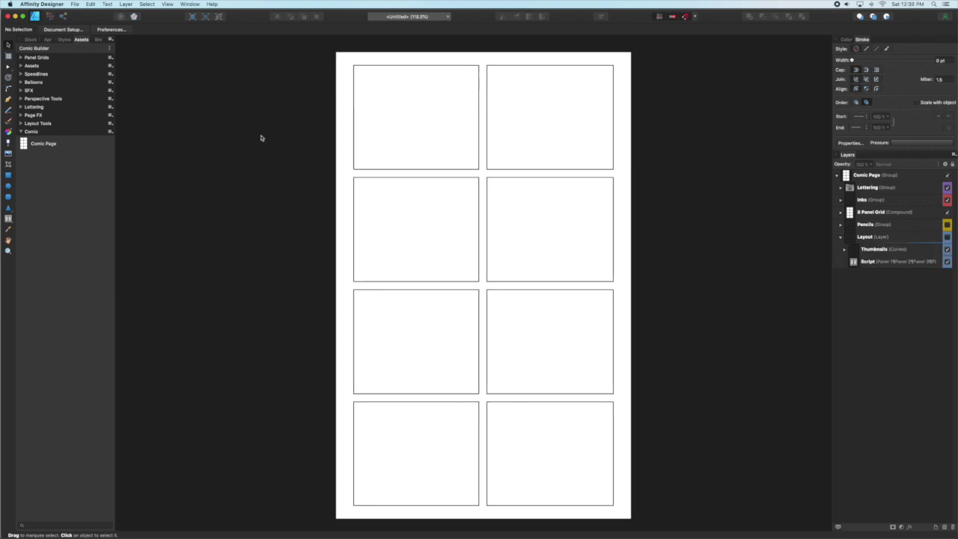
Expand the Lettering, Inks, 8 Panel Grid, Pencils and Layout entries in Layers
{"action": "left_click", "coordinate": [839, 188]}
{"action": "left_click", "coordinate": [840, 224]}
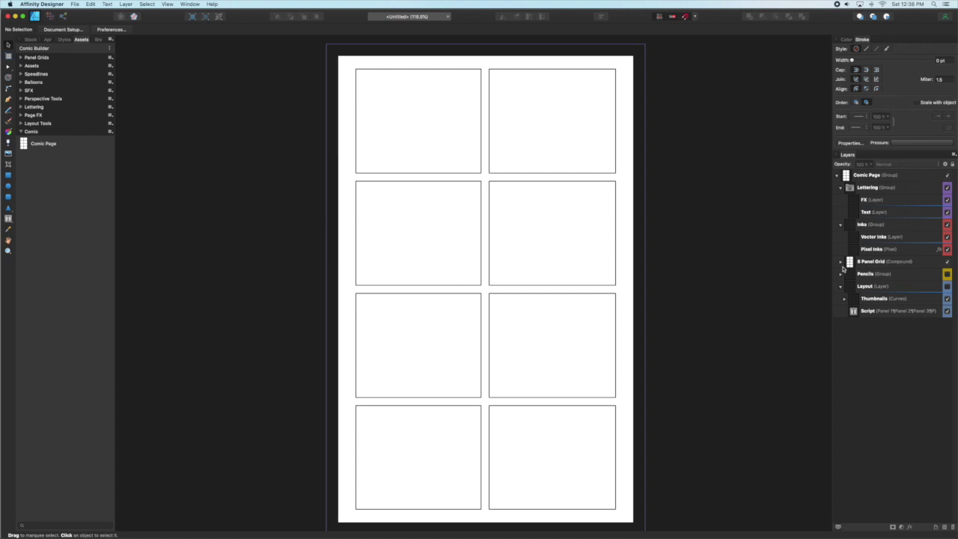
{"action": "left_click", "coordinate": [840, 261]}
{"action": "left_click", "coordinate": [839, 336]}
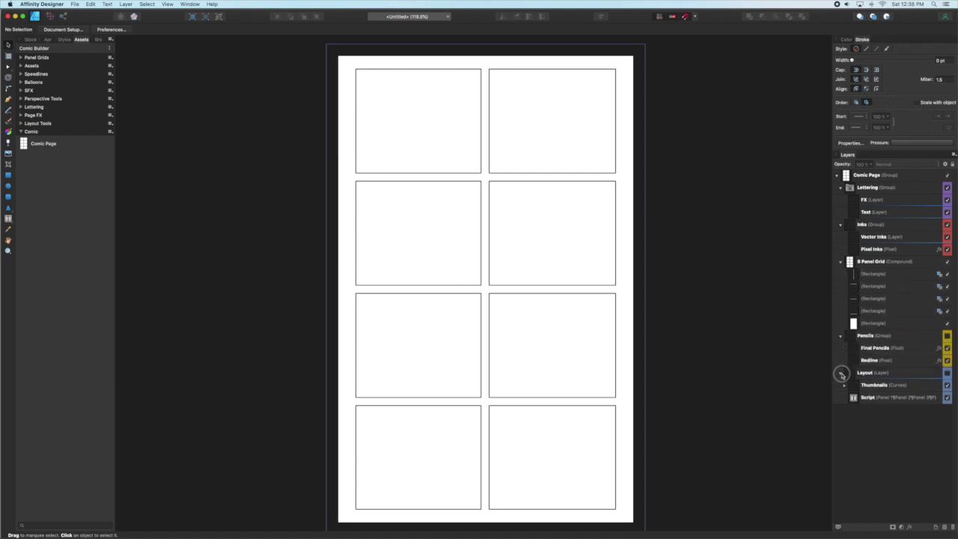
{"action": "left_click", "coordinate": [841, 372]}
{"action": "left_click", "coordinate": [841, 373]}
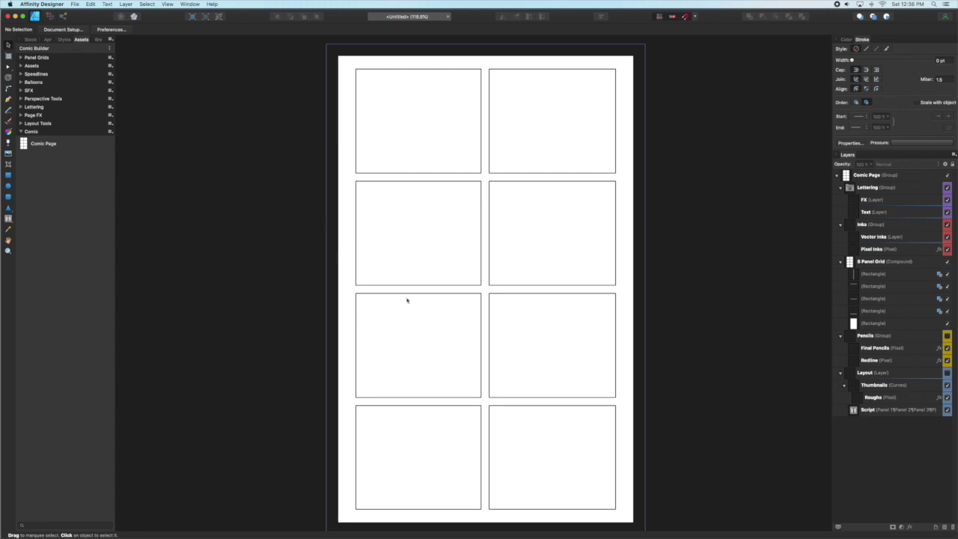
Export the page as 8_panel Grid.aftemplate in Comic Templates, replacing the old file, then close the document
{"action": "left_click", "coordinate": [74, 4]}
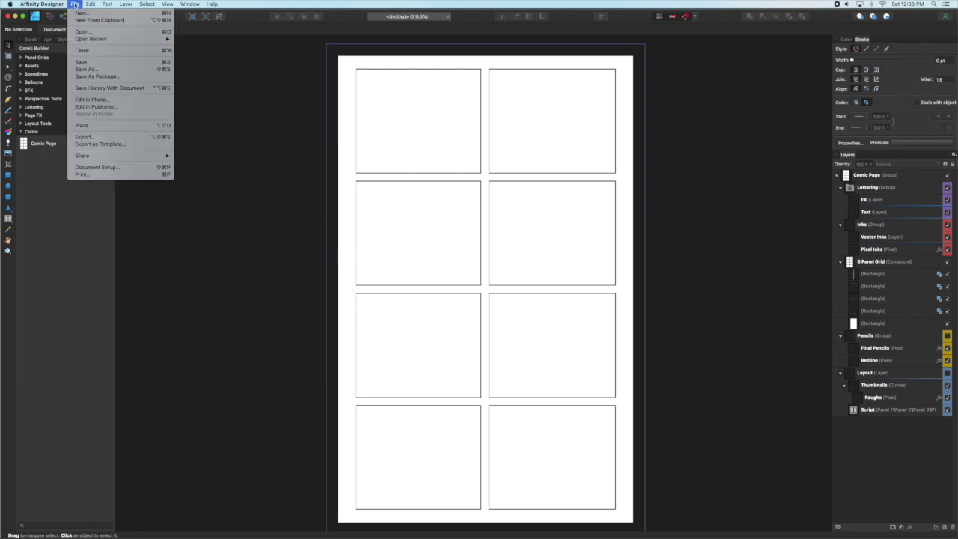
{"action": "left_click", "coordinate": [91, 144]}
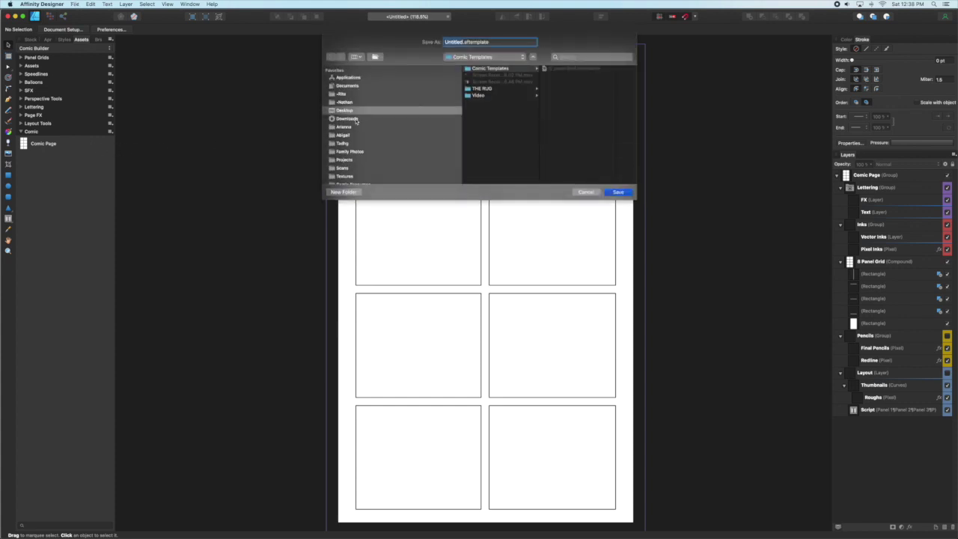
{"action": "left_click", "coordinate": [477, 70]}
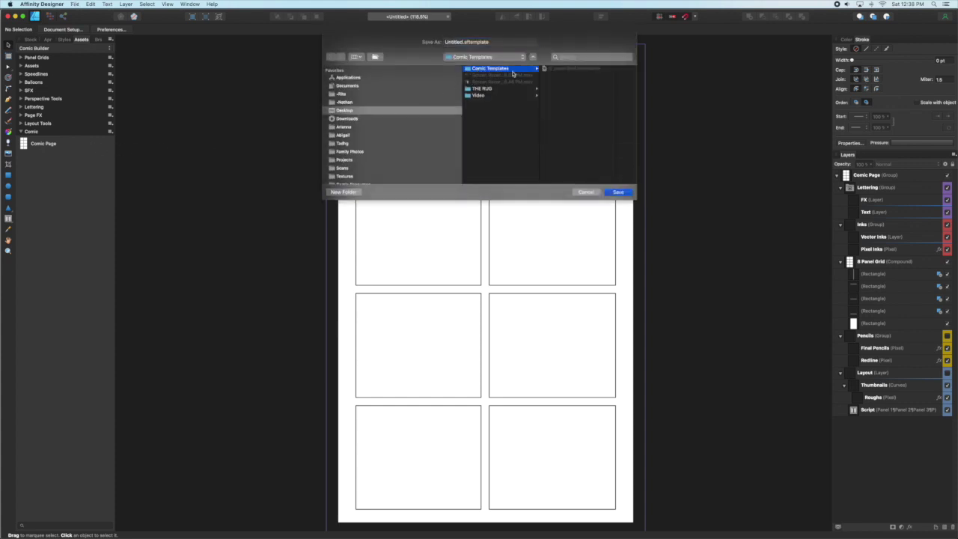
{"action": "left_click", "coordinate": [568, 70]}
{"action": "left_click", "coordinate": [618, 193]}
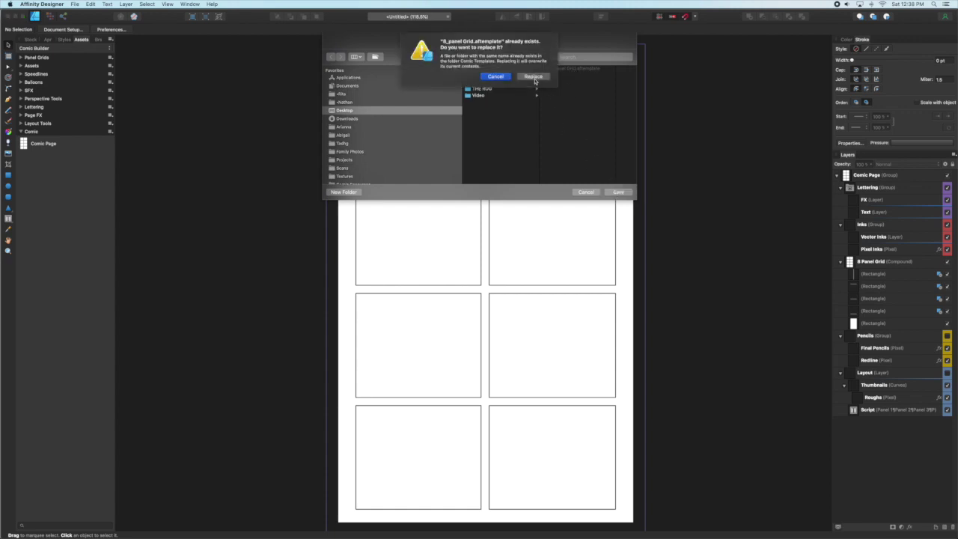
{"action": "left_click", "coordinate": [533, 77]}
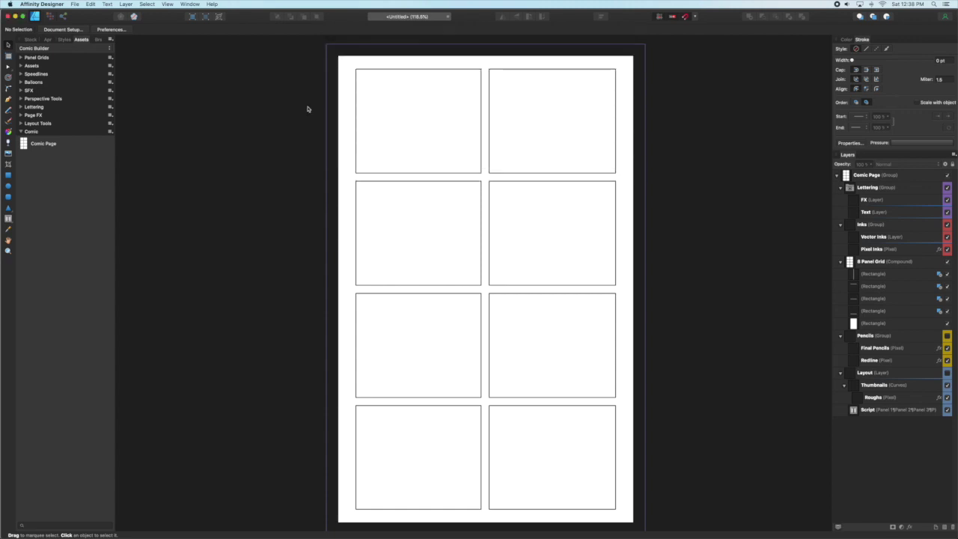
{"action": "key", "text": "super+w"}
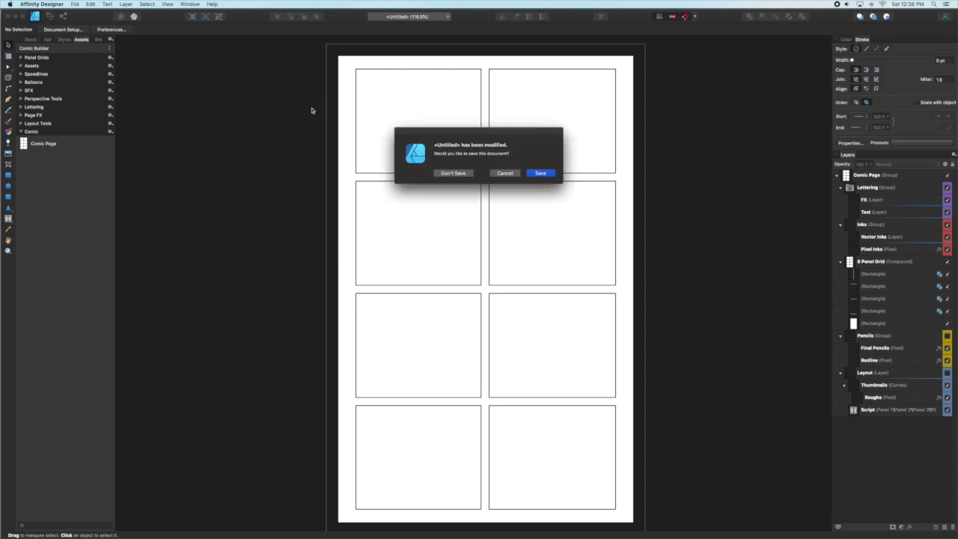
Close without saving and add Desktop/Comic Templates as a template folder for new documents
{"action": "left_click", "coordinate": [447, 173]}
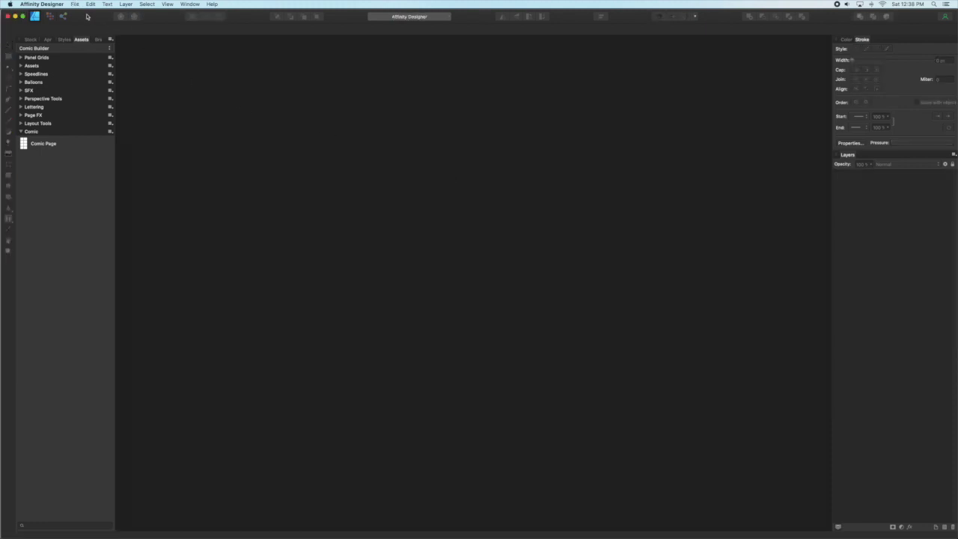
{"action": "left_click", "coordinate": [75, 4]}
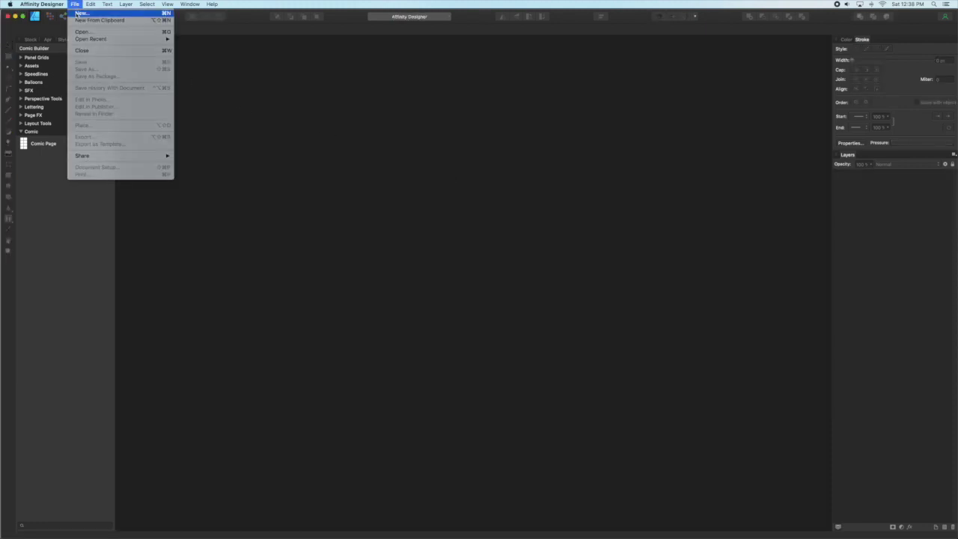
{"action": "left_click", "coordinate": [76, 16]}
{"action": "left_click", "coordinate": [304, 145]}
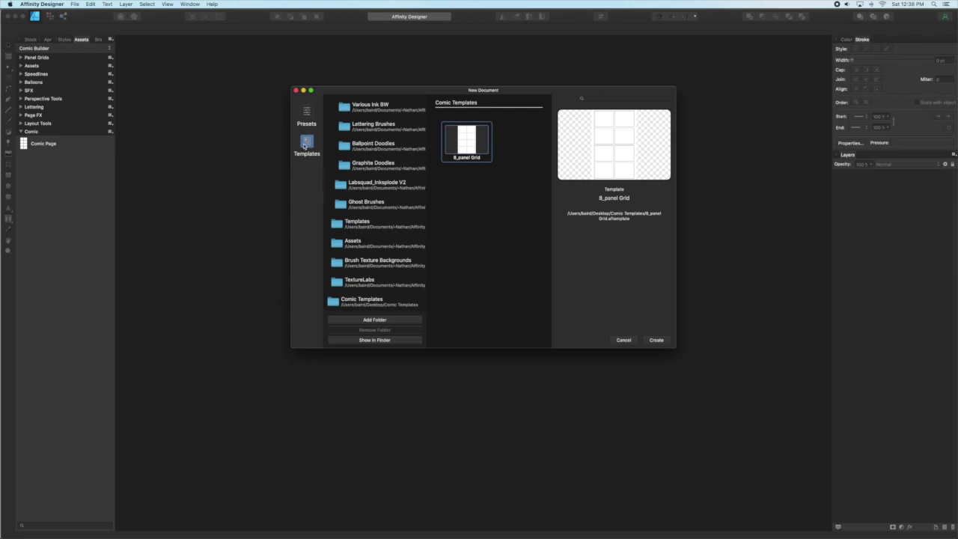
{"action": "left_click", "coordinate": [375, 320]}
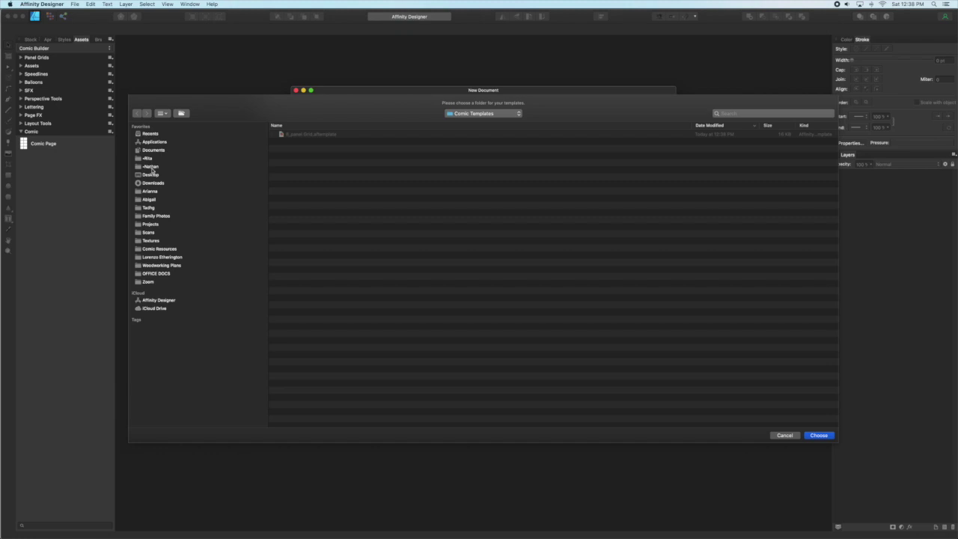
{"action": "left_click", "coordinate": [152, 175]}
{"action": "left_click", "coordinate": [282, 135]}
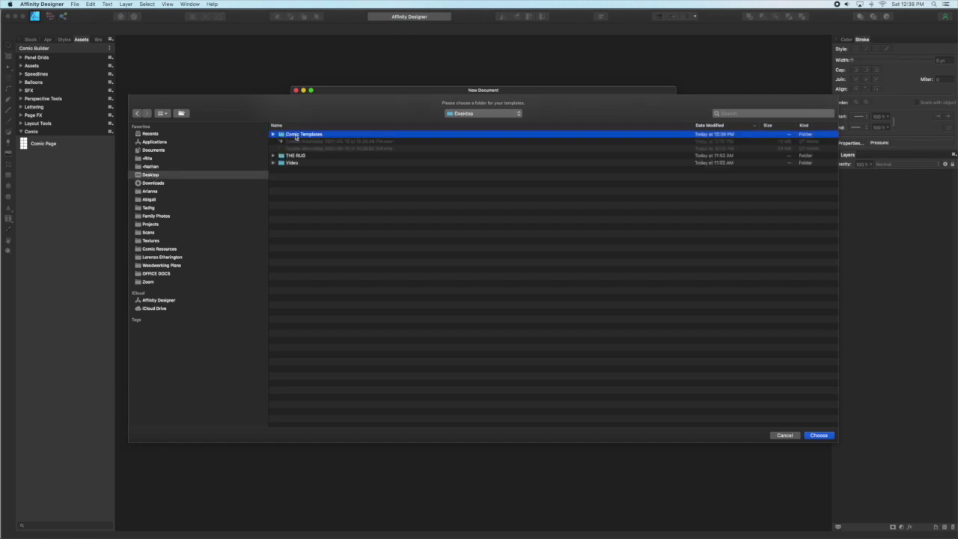
{"action": "key", "text": "Return"}
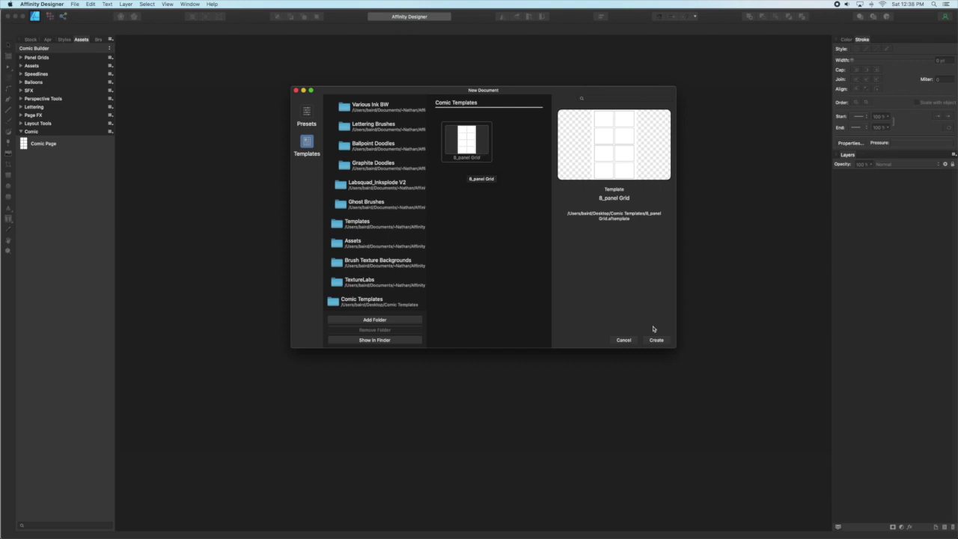
Create a new document from the 8_panel Grid template and expand all its layer groups
{"action": "scroll", "coordinate": [407, 262], "scroll_direction": "down", "scroll_amount": 2}
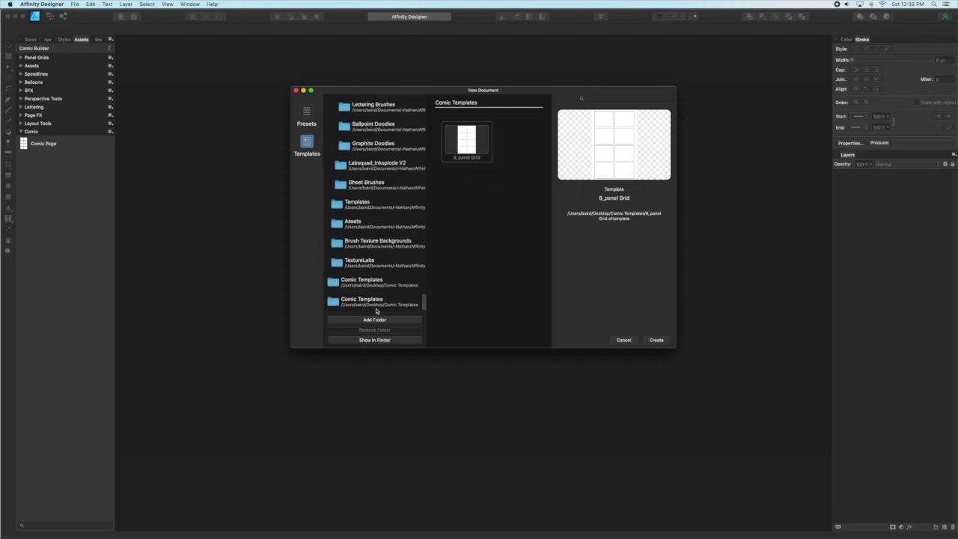
{"action": "left_click", "coordinate": [656, 339]}
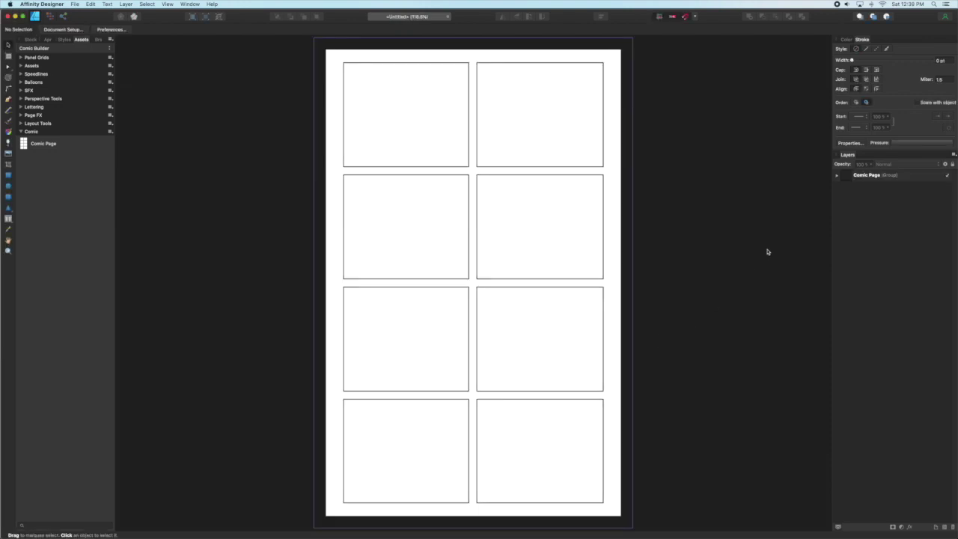
{"action": "left_click", "coordinate": [836, 175]}
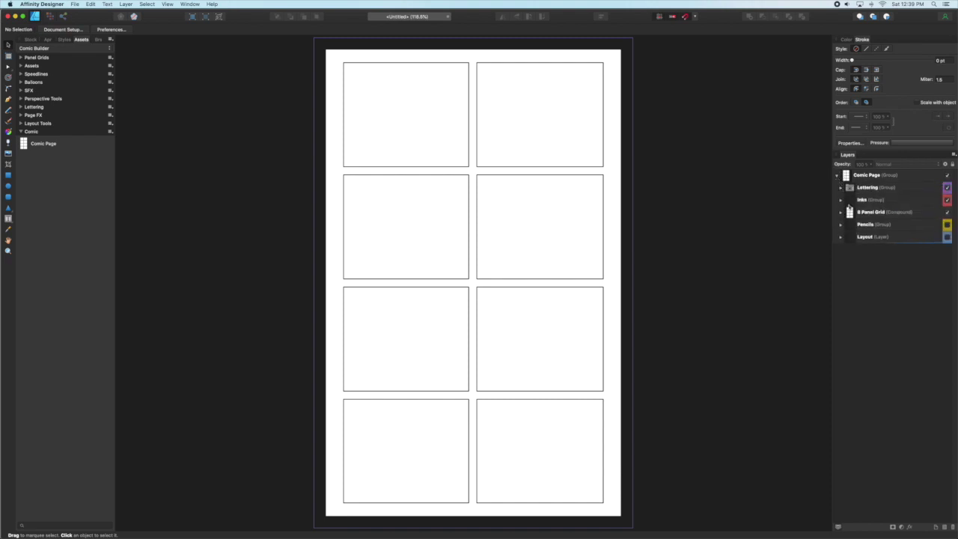
{"action": "left_click", "coordinate": [840, 187]}
{"action": "left_click", "coordinate": [839, 225]}
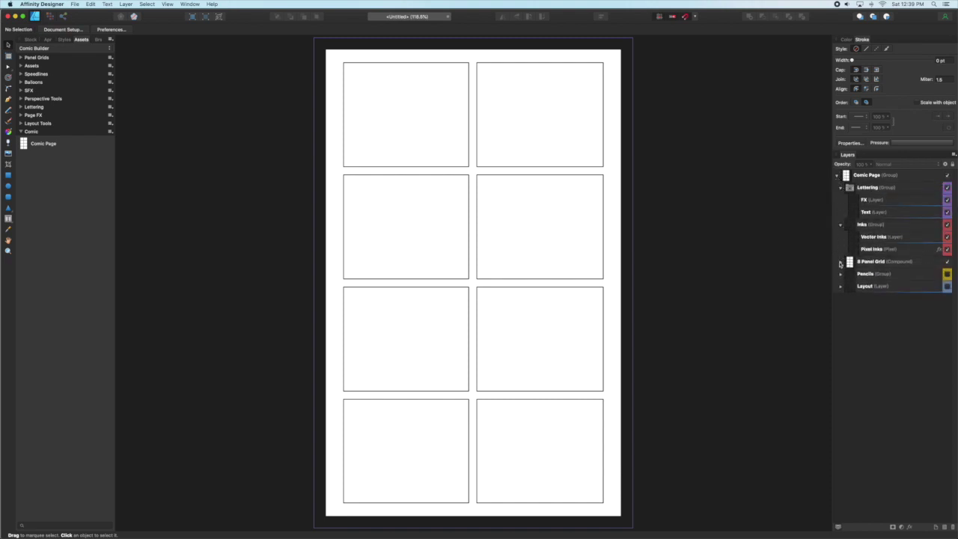
{"action": "left_click", "coordinate": [839, 262]}
{"action": "left_click", "coordinate": [840, 336]}
{"action": "left_click", "coordinate": [839, 372]}
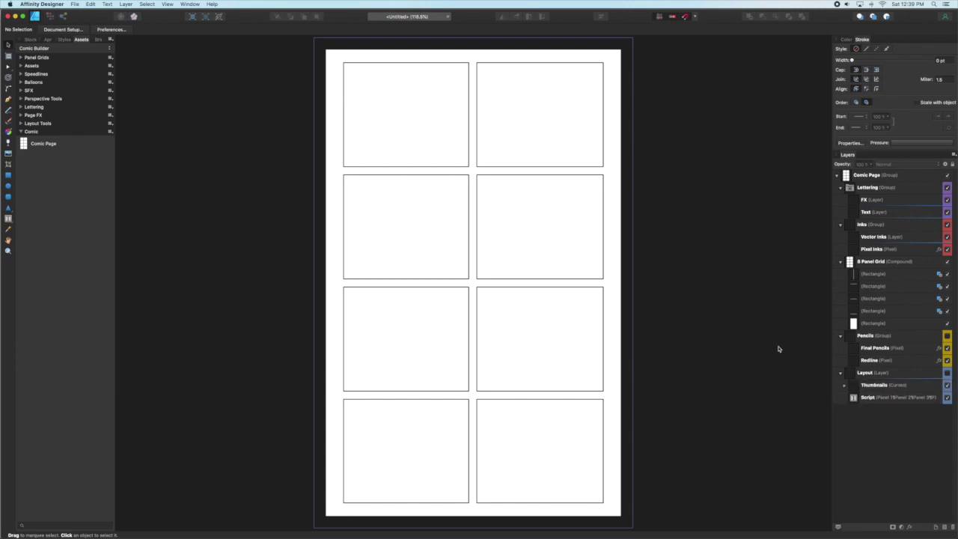